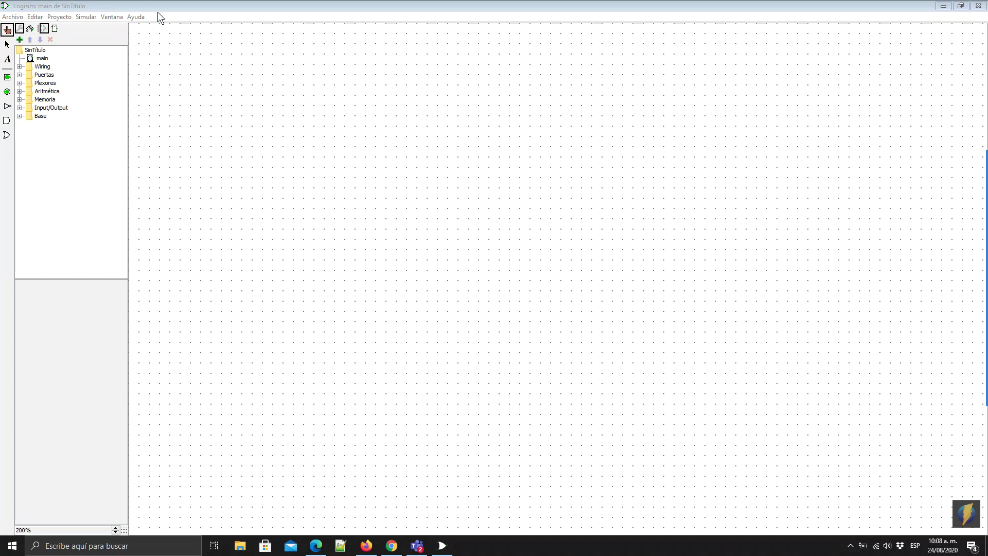
- View the program's version and credits information, and close it
click(135, 16)
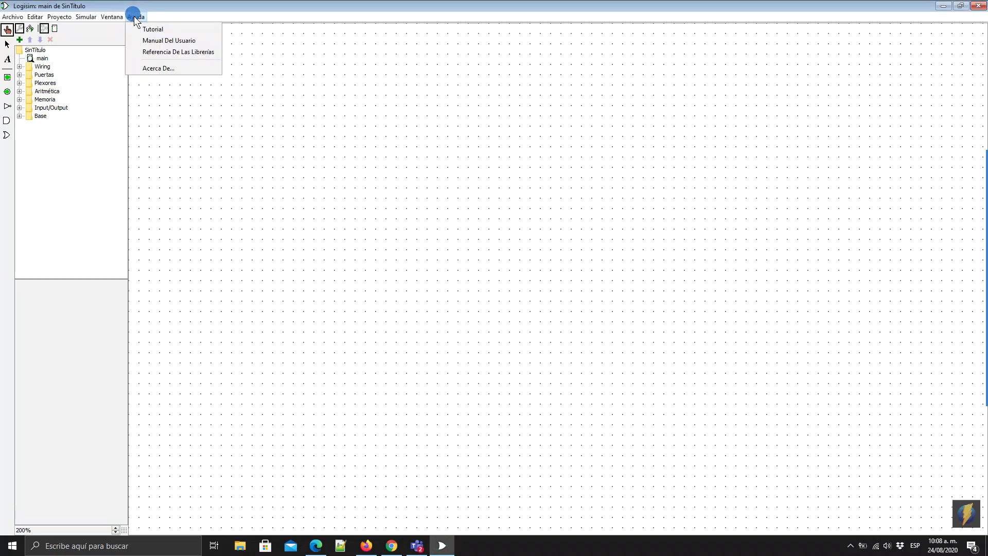
click(190, 64)
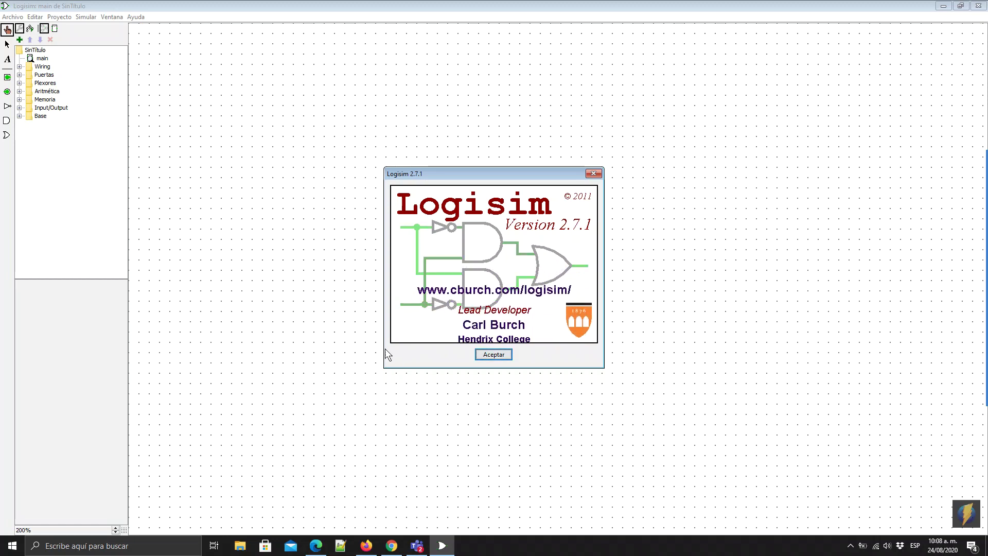
click(494, 355)
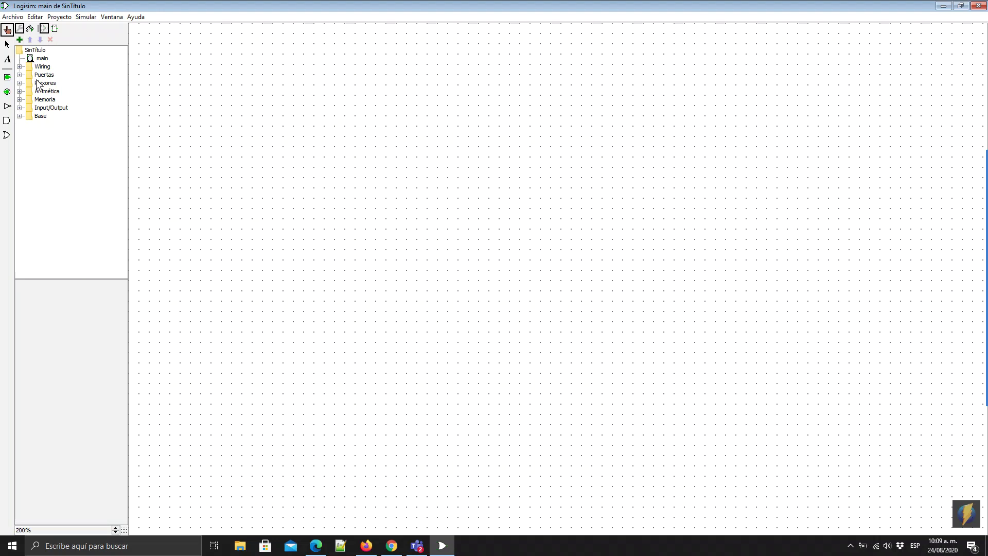
- Examine the components in the Wiring, Puertas and Plexores libraries, collapsing each one after viewing it
click(19, 66)
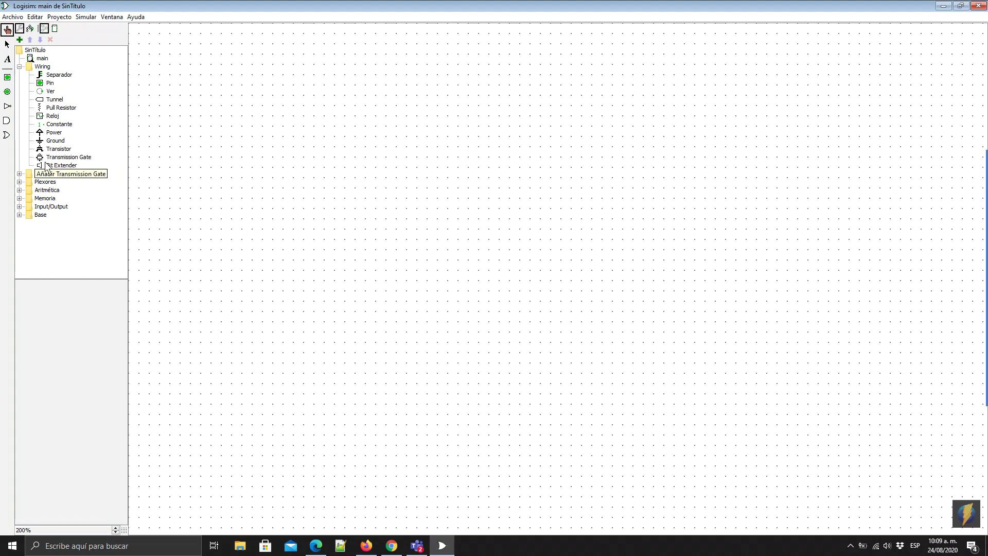
click(20, 66)
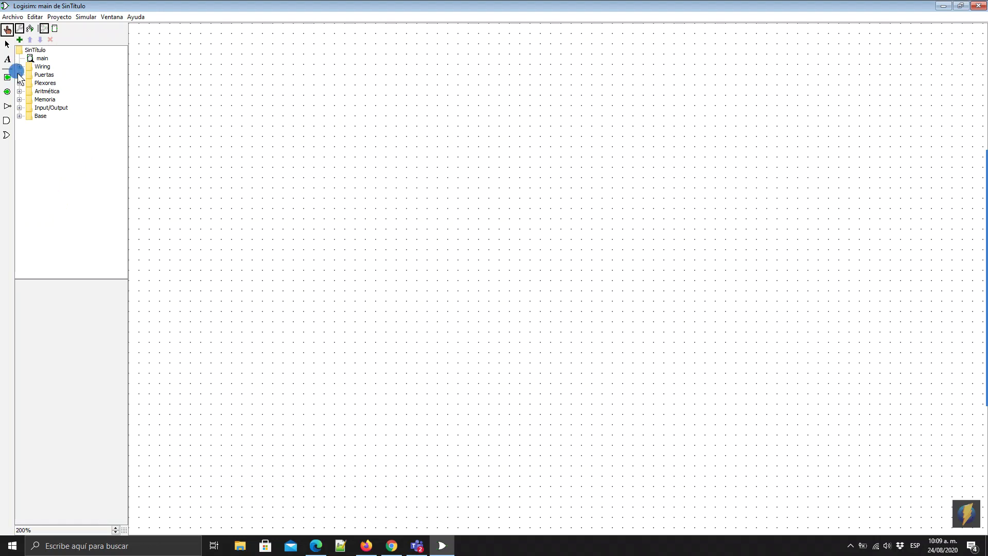
click(19, 75)
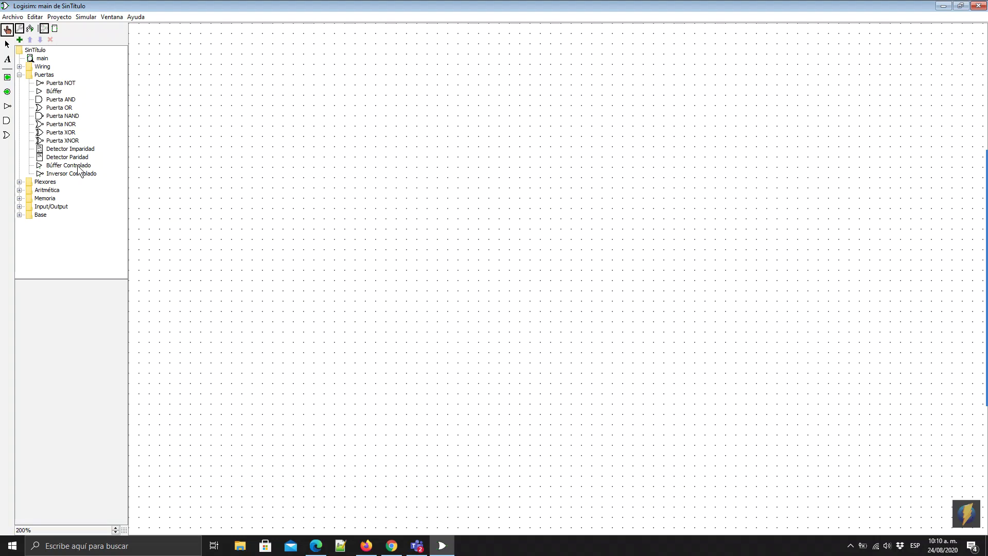
click(19, 74)
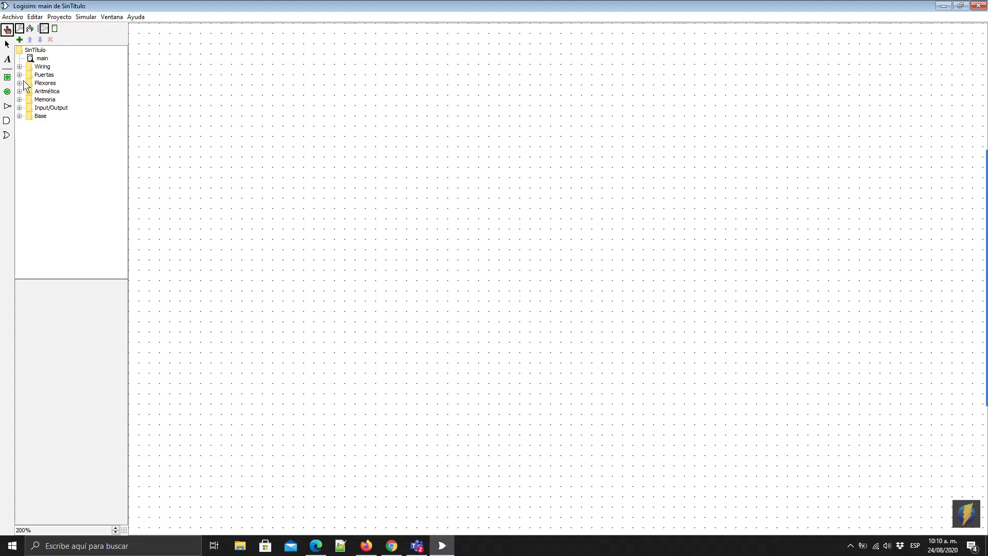
click(19, 83)
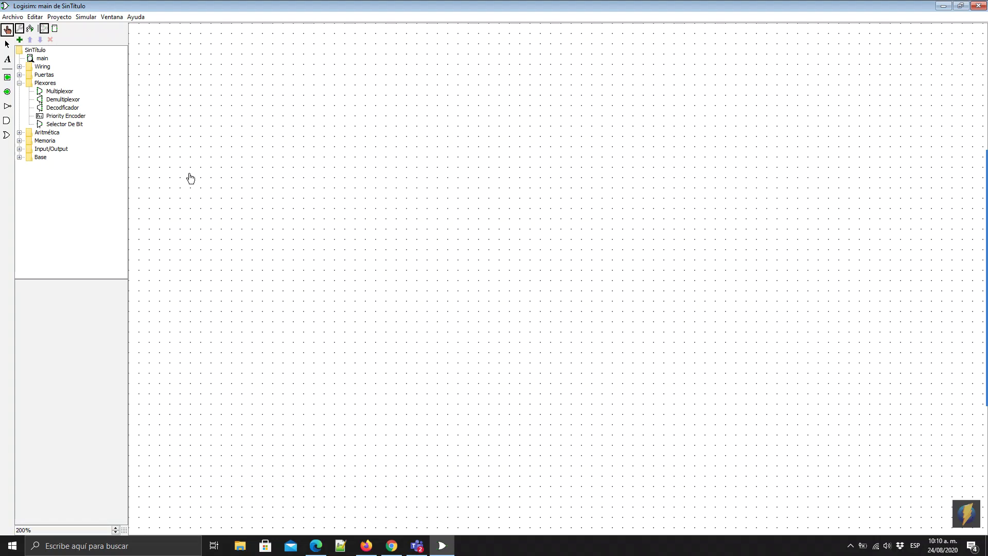
click(19, 83)
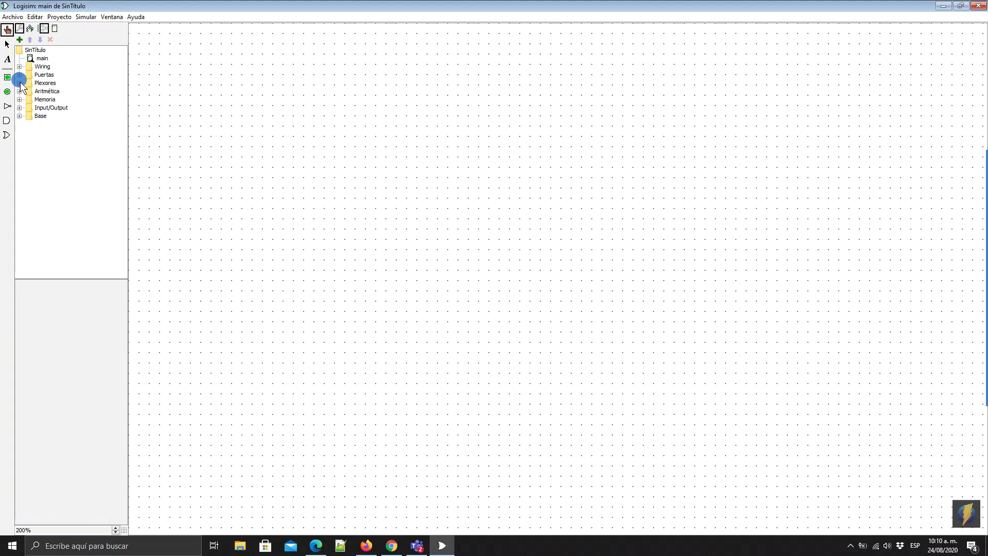
- Examine the contents of the Aritmética, Memoria, Input/Output and Base libraries, collapsing each one after viewing it
click(19, 91)
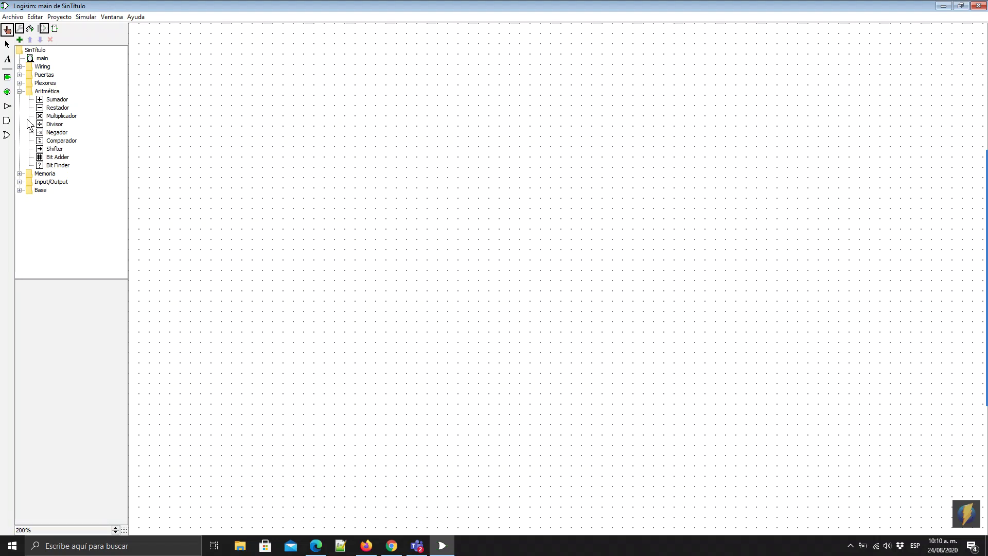
click(19, 91)
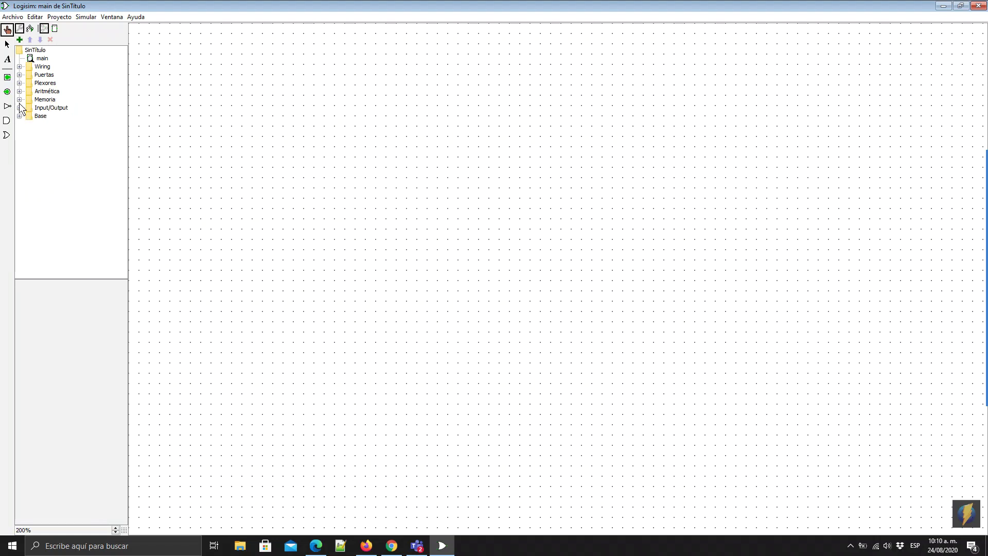
click(19, 99)
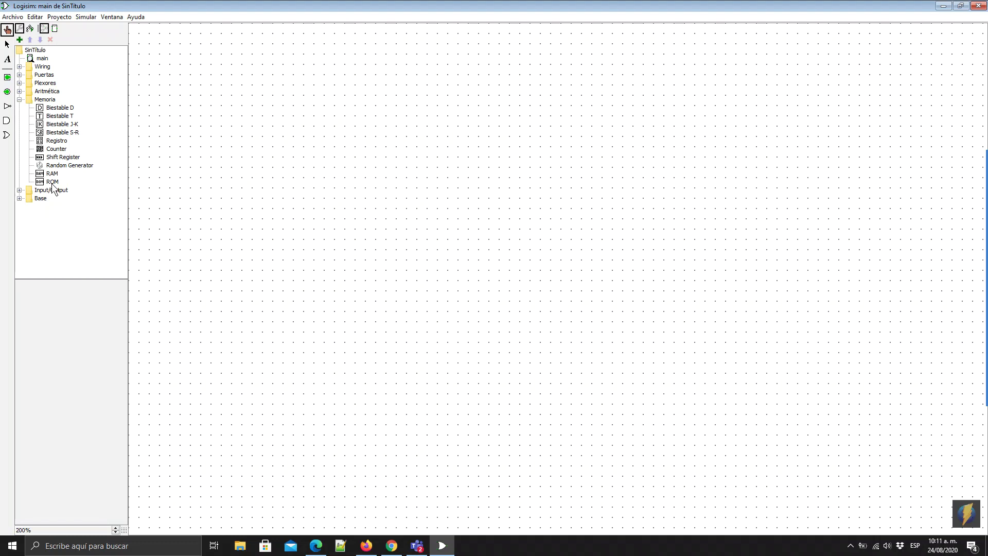
click(20, 99)
click(19, 108)
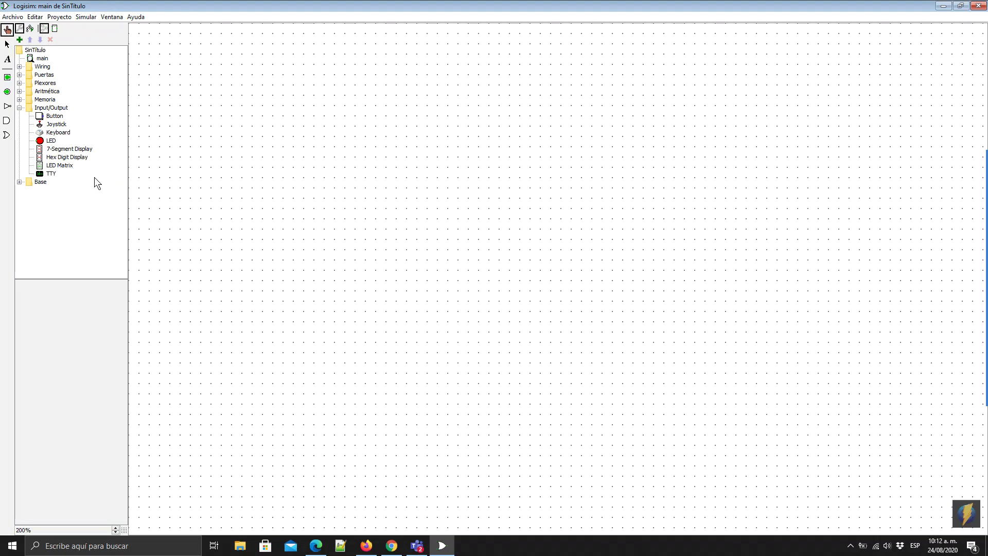
click(19, 108)
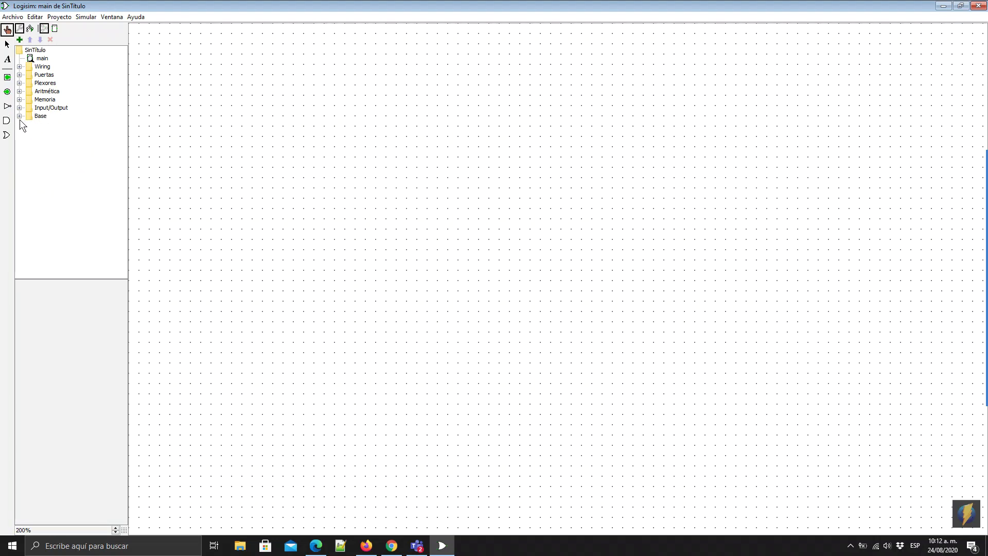
click(20, 116)
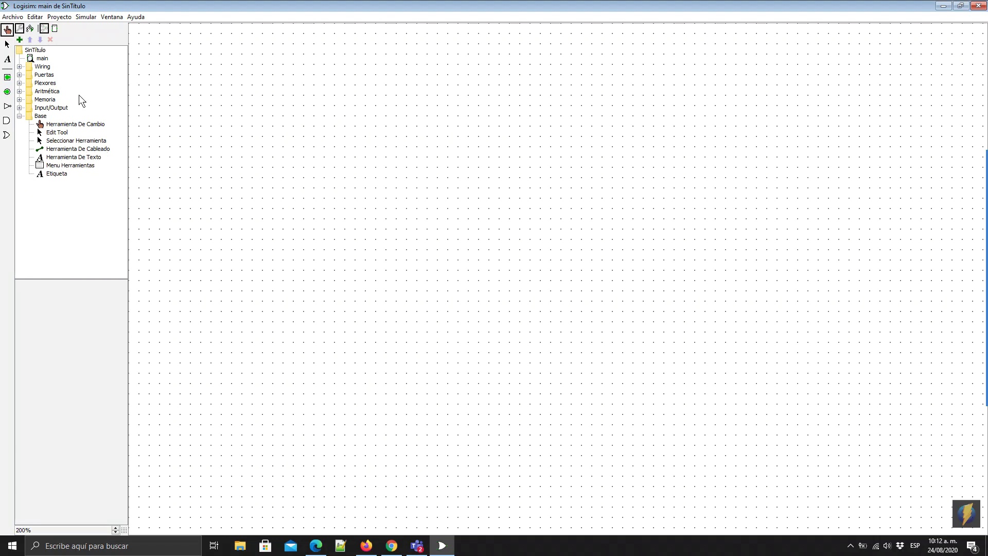
double_click(27, 113)
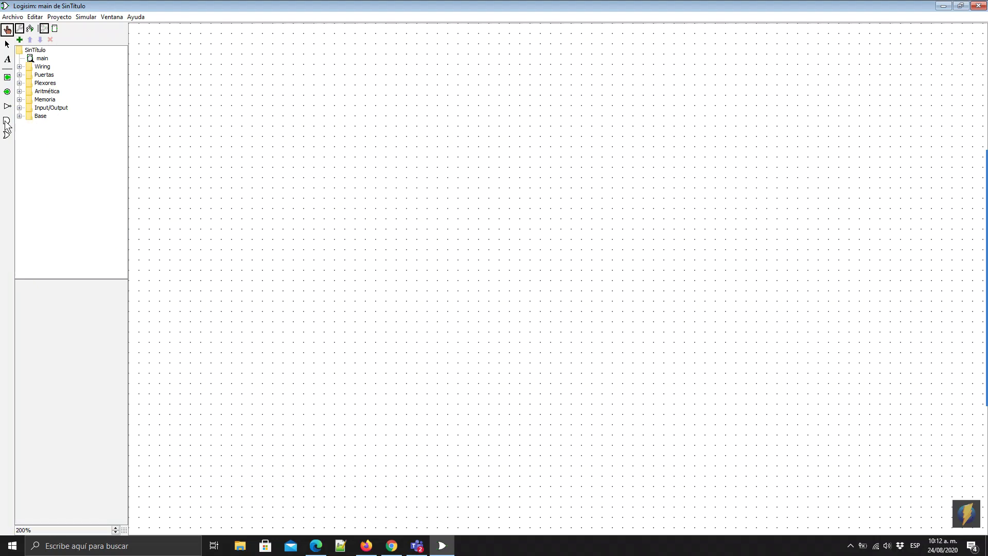
- Place an AND gate with a NOT gate to its upper left, and move the AND gate farther from the NOT gate
click(6, 120)
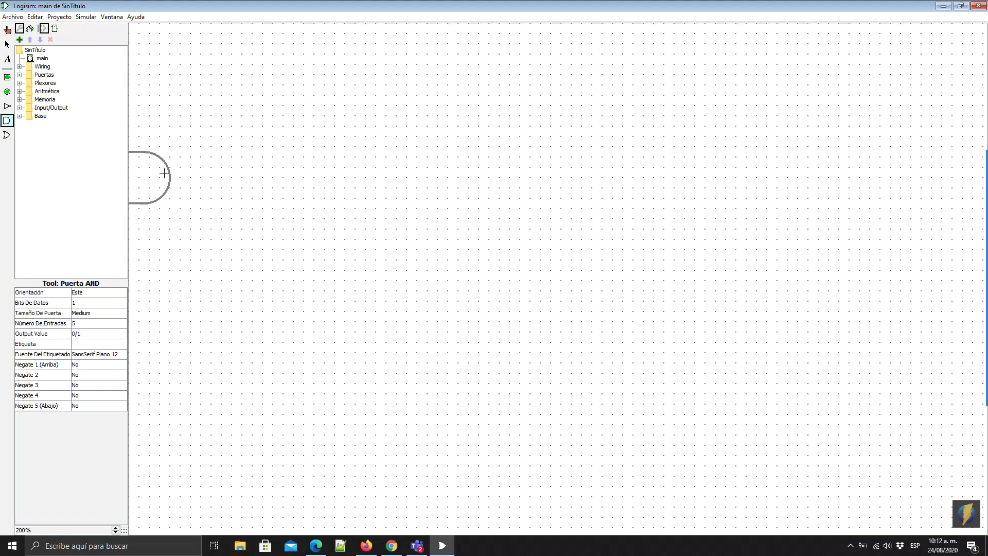
click(458, 156)
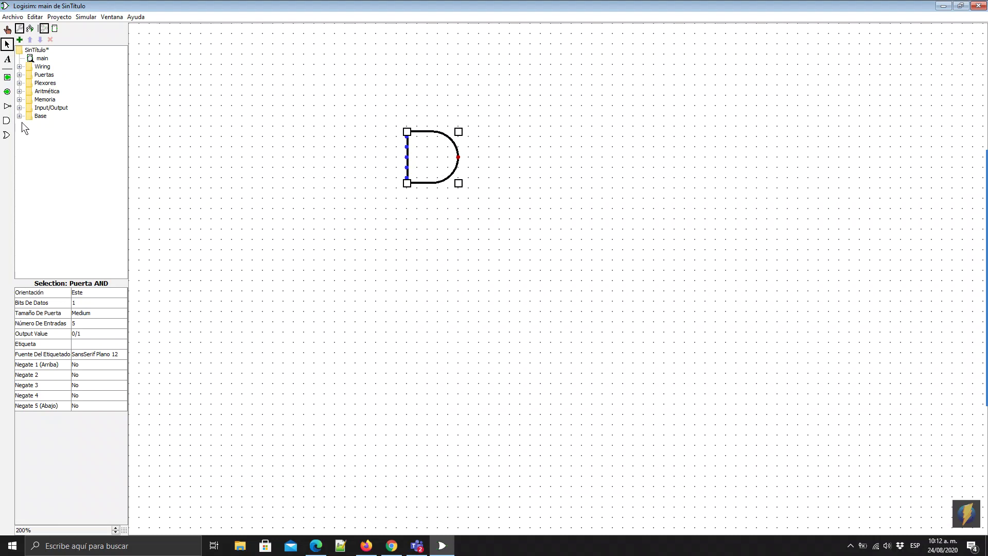
click(7, 106)
click(366, 136)
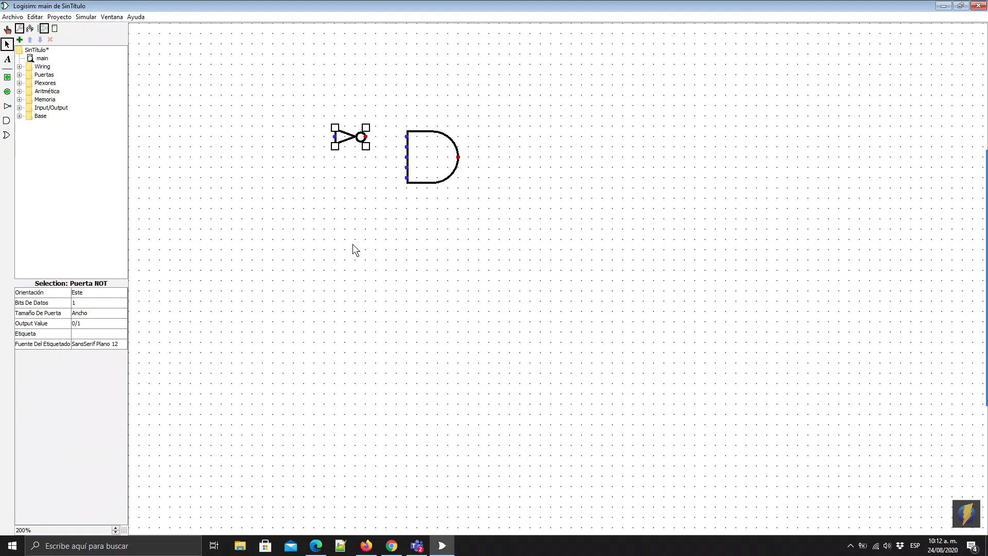
drag(433, 150, 461, 156)
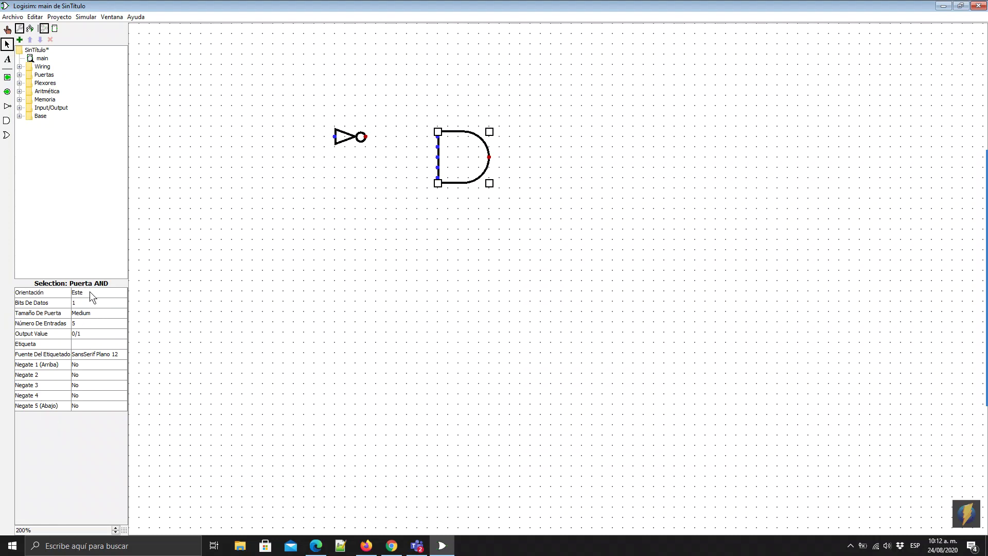
- Try out the AND gate's orientation options, and draw and delete a short wire at its output
click(97, 292)
click(96, 304)
click(103, 293)
click(100, 318)
drag(489, 157, 520, 157)
click(503, 158)
key(Delete)
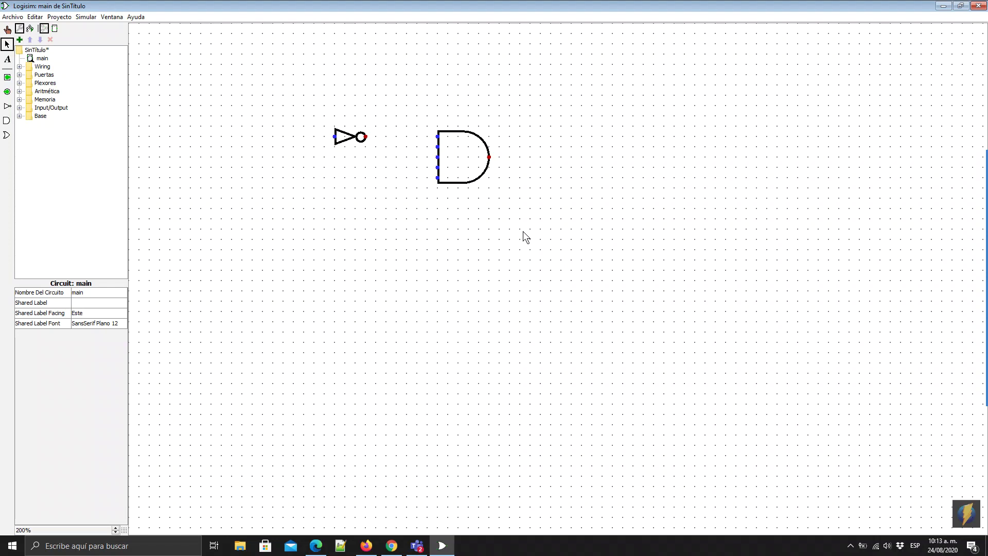
- Delete the NOT gate from the canvas
click(463, 162)
click(344, 136)
key(Delete)
- Set the AND gate's number of inputs to 2
click(462, 156)
click(90, 313)
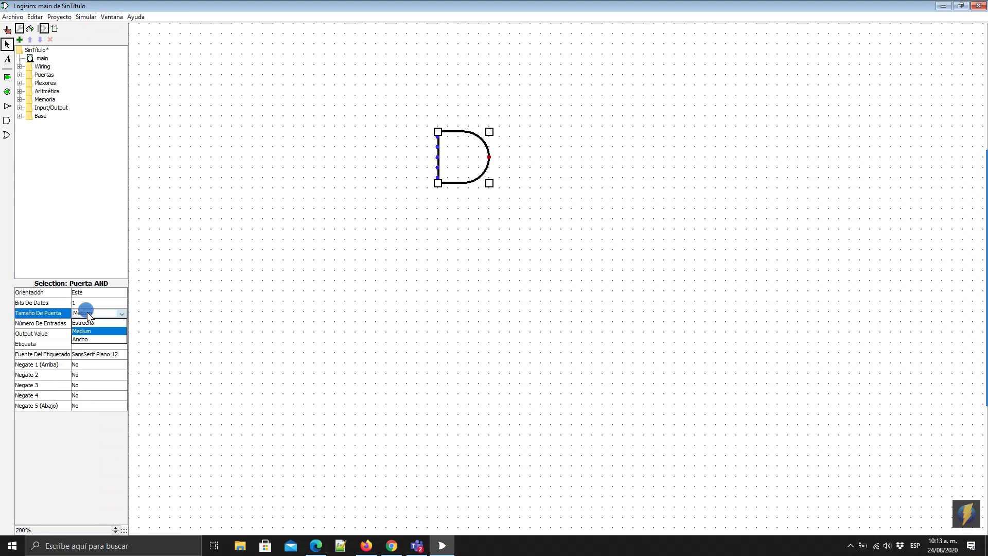
click(88, 302)
click(85, 323)
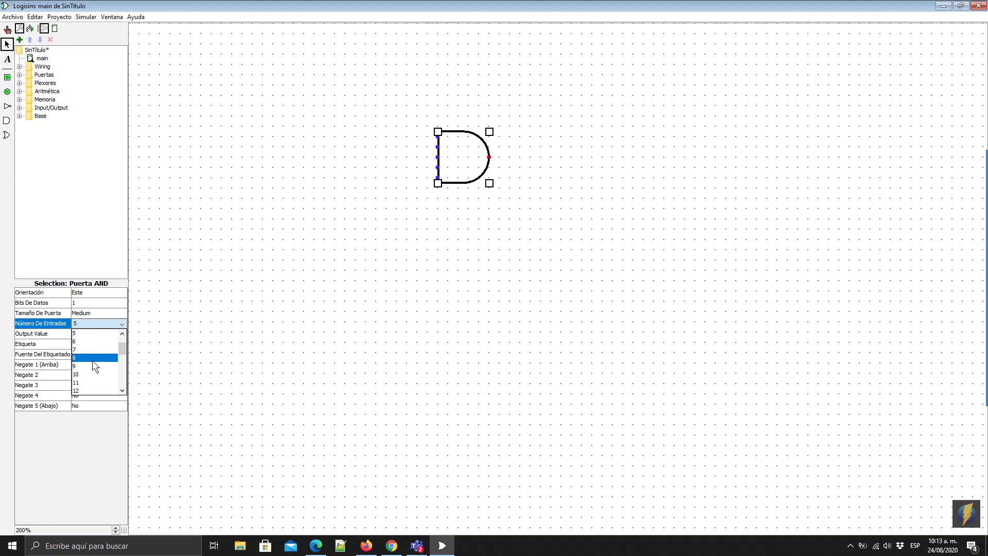
click(82, 333)
click(421, 235)
- Draw a short wire outward from each of the AND gate's two inputs, and undo both wires
drag(437, 136, 405, 136)
drag(437, 178, 405, 177)
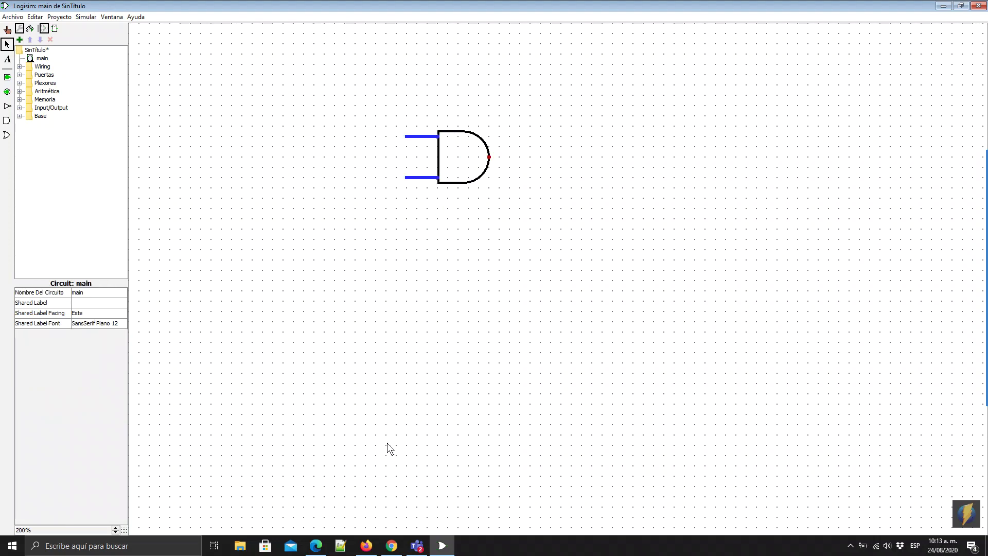
key(ctrl+z)
key(ctrl+z)
- Change the AND gate's size to Estrecho
click(461, 165)
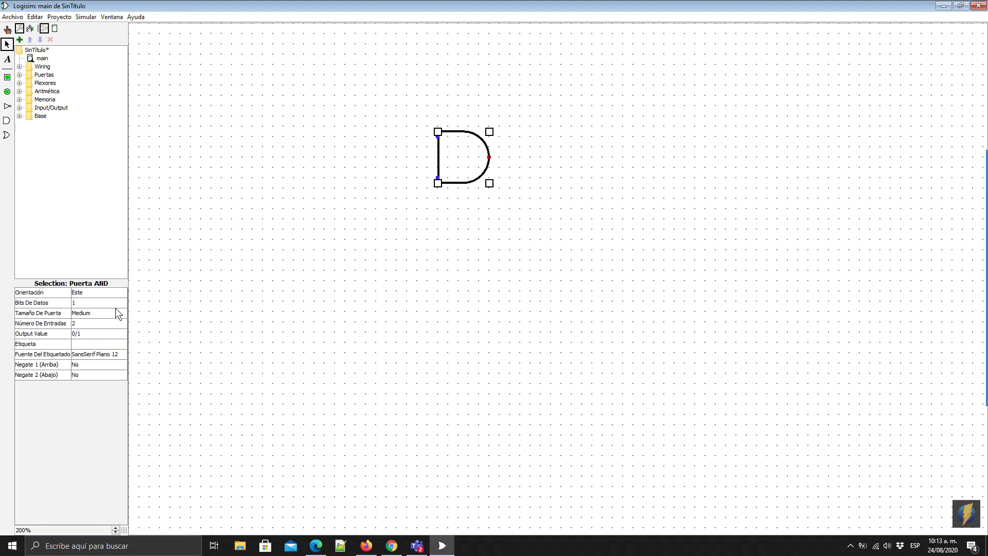
click(94, 313)
click(90, 323)
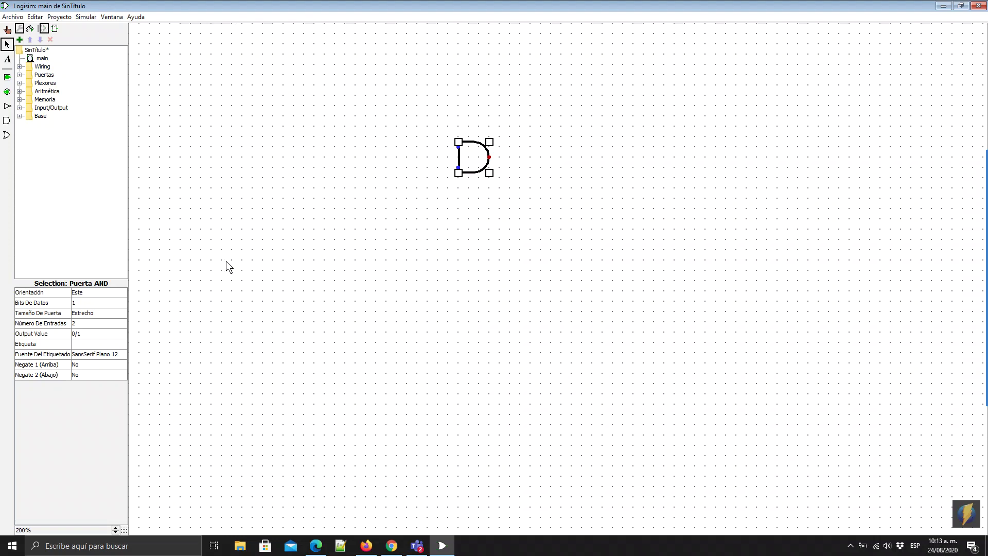
- View the circuit at different magnifications, up to 300% and down to 100%, and return to 200%
click(115, 527)
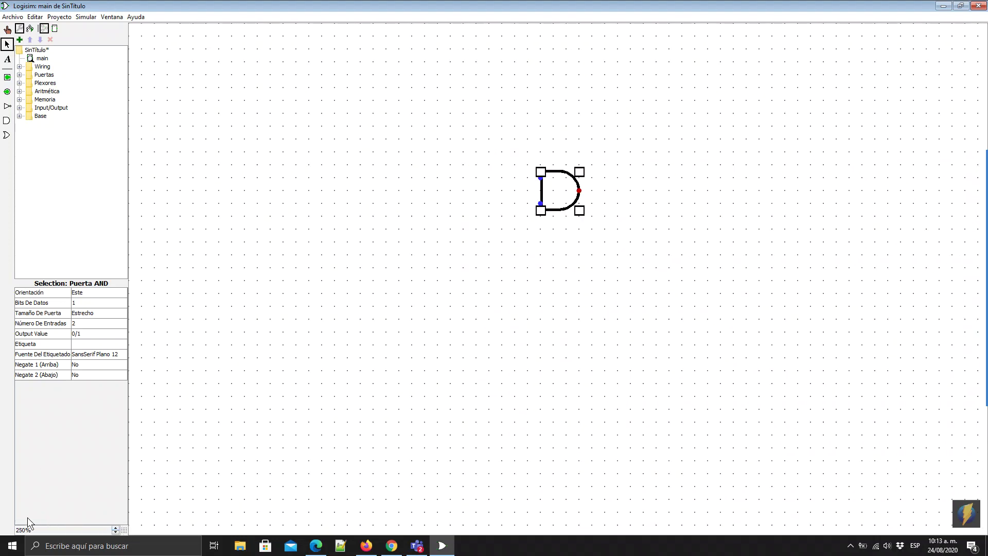
click(115, 527)
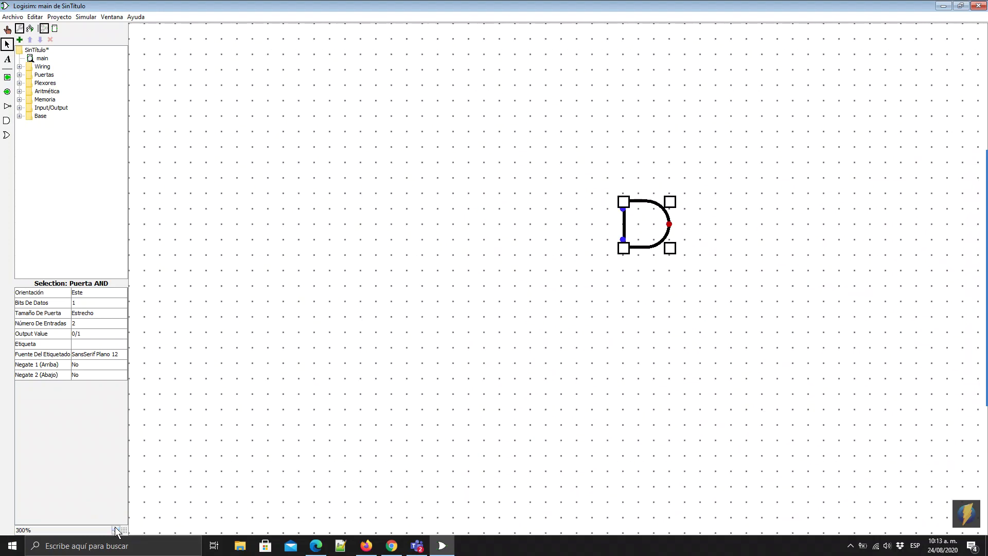
click(116, 531)
click(116, 531)
click(116, 531)
click(115, 532)
click(116, 532)
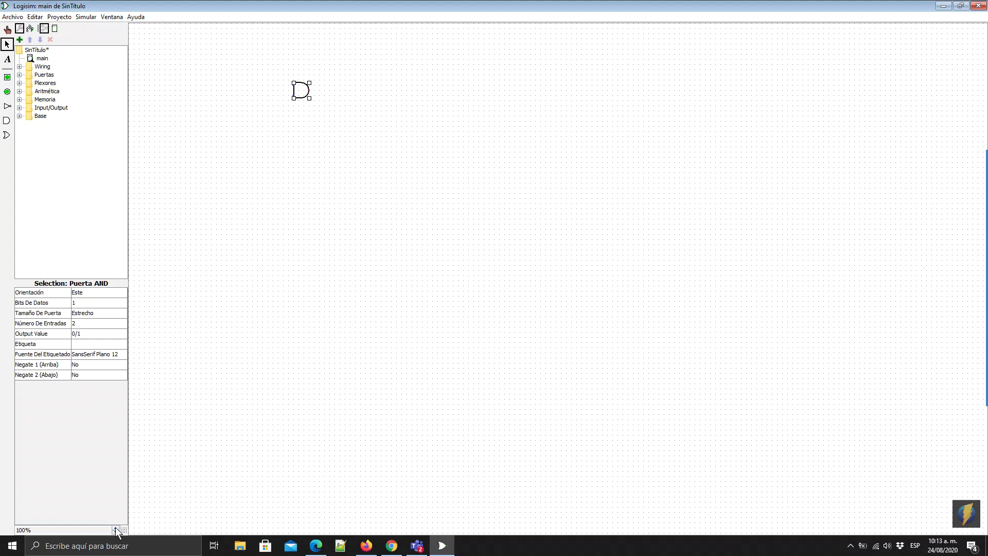
click(116, 529)
click(117, 529)
click(116, 528)
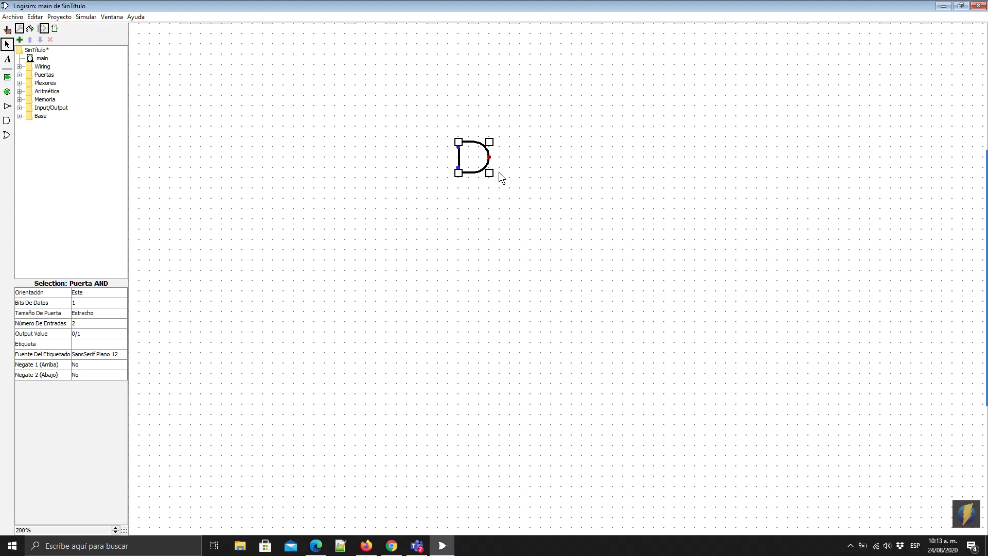
- Place an OR gate to the lower right of the AND gate and set its number of inputs to 2
click(8, 135)
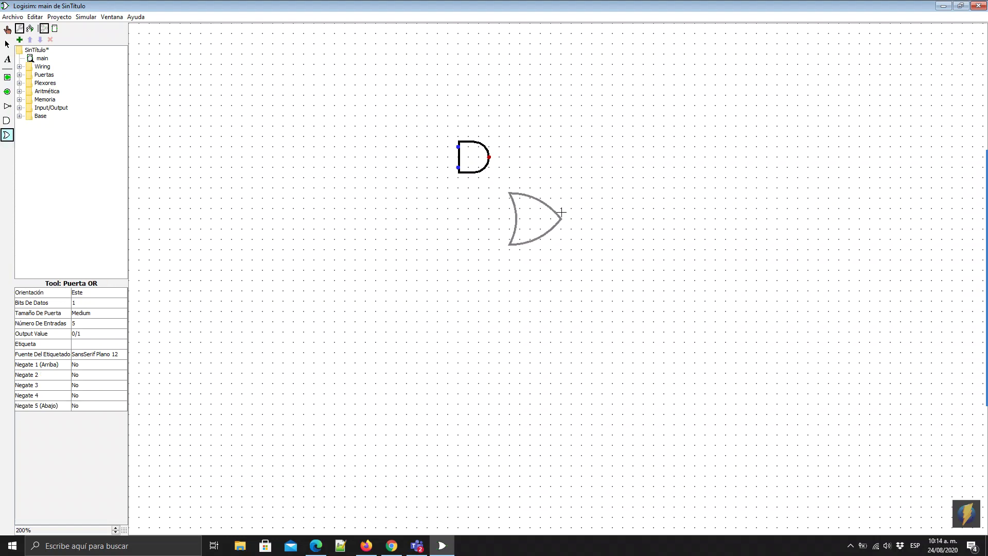
click(638, 180)
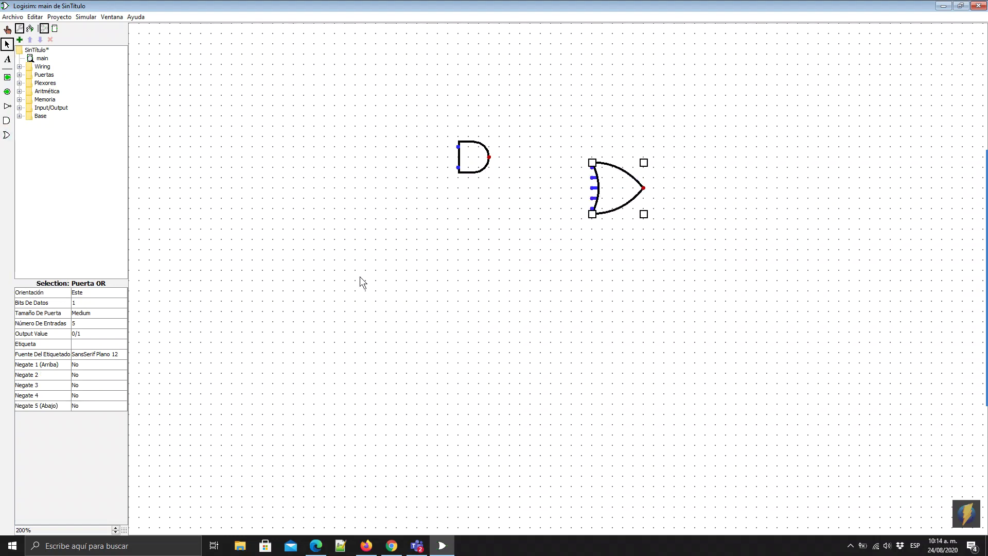
click(88, 320)
scroll(90, 345, up, 3)
click(86, 333)
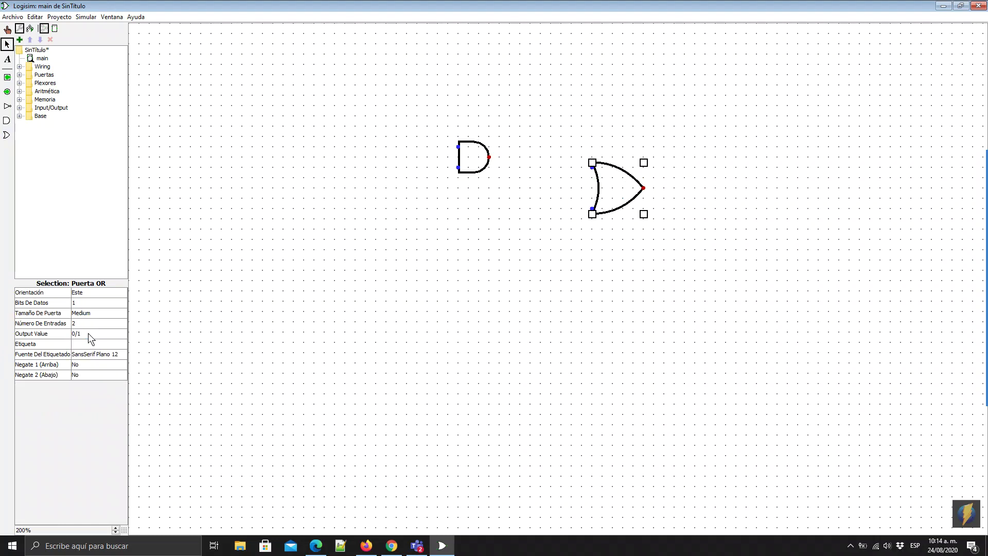
click(324, 288)
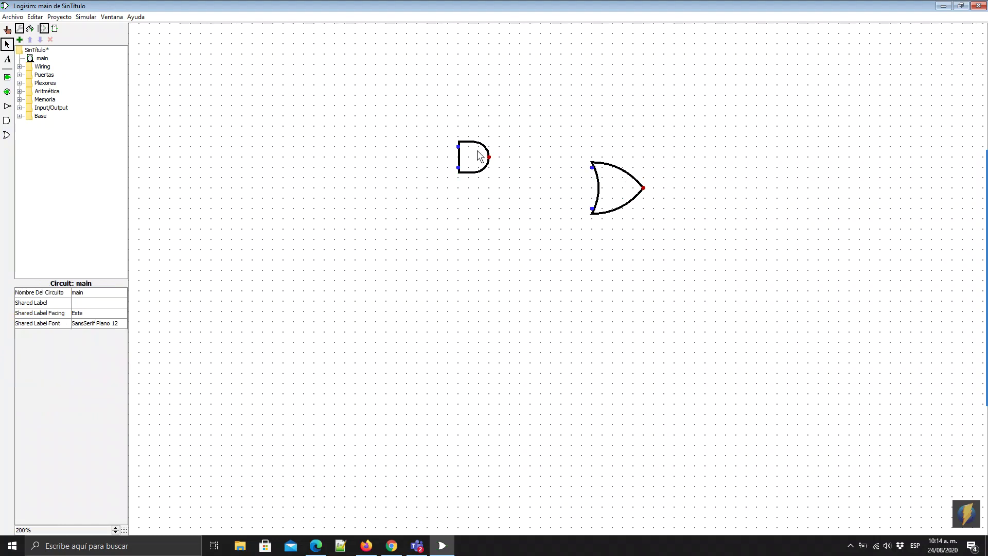
- Draw a wire outward from the AND gate's upper input and set the gate's data bits to 4
drag(457, 148, 405, 147)
click(465, 155)
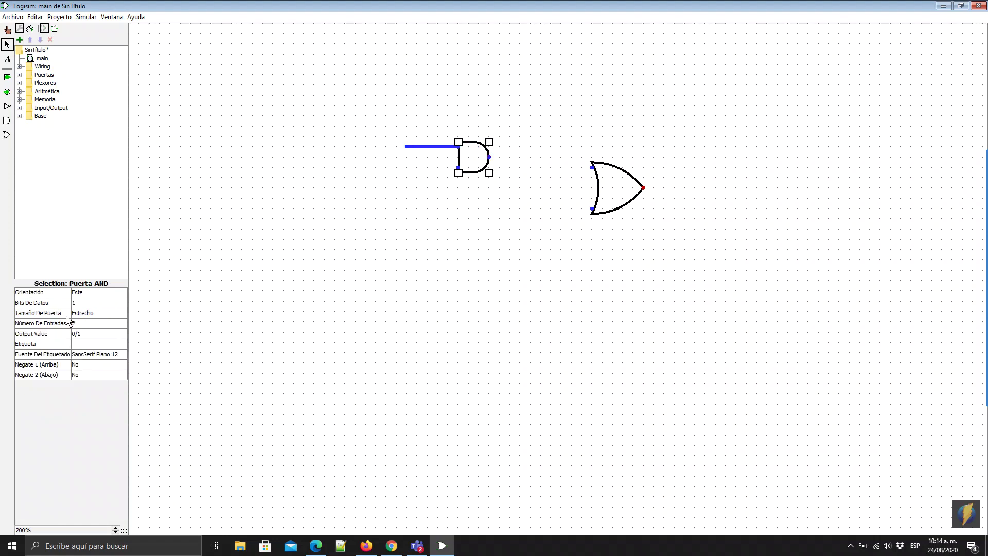
click(82, 302)
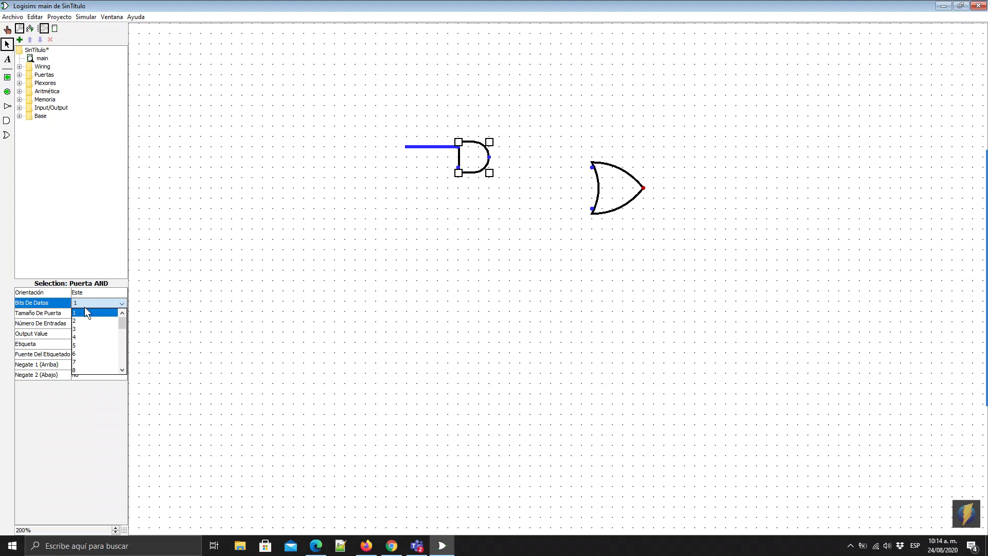
click(89, 337)
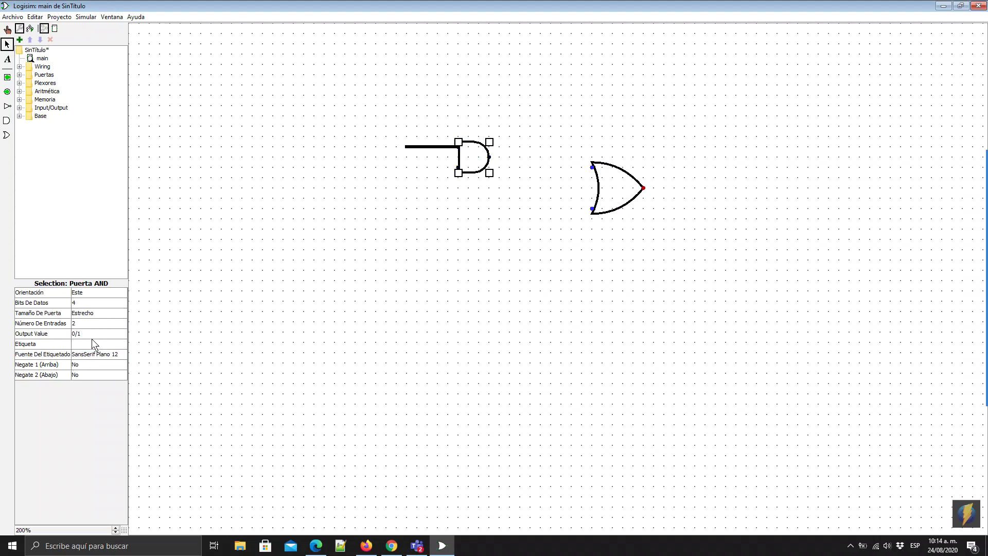
click(421, 166)
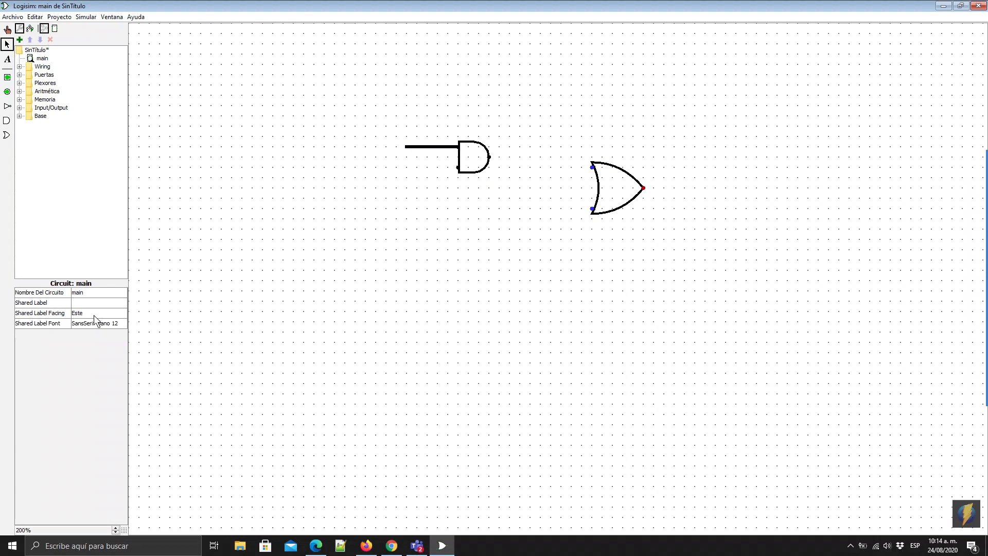
- Set the AND gate's data bits back to 1
click(462, 156)
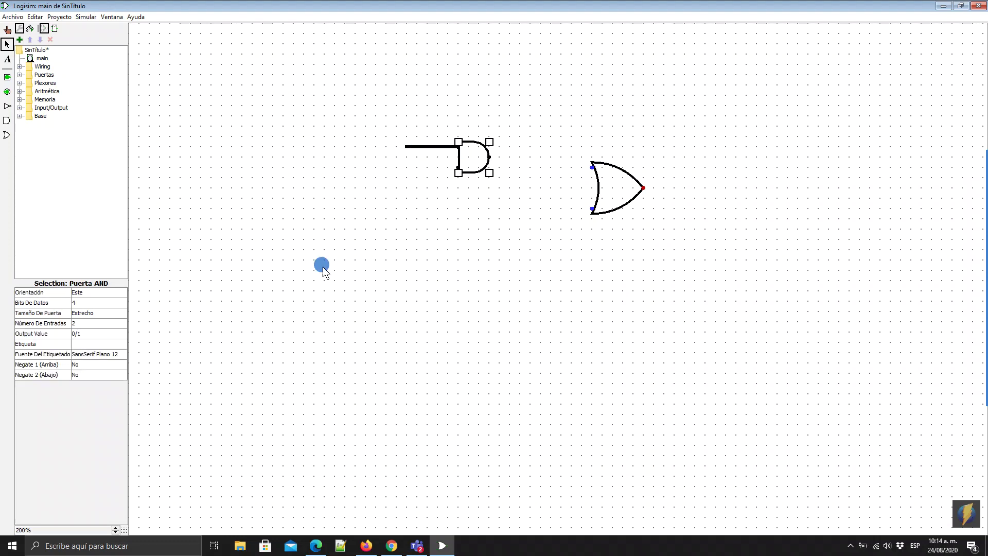
click(82, 302)
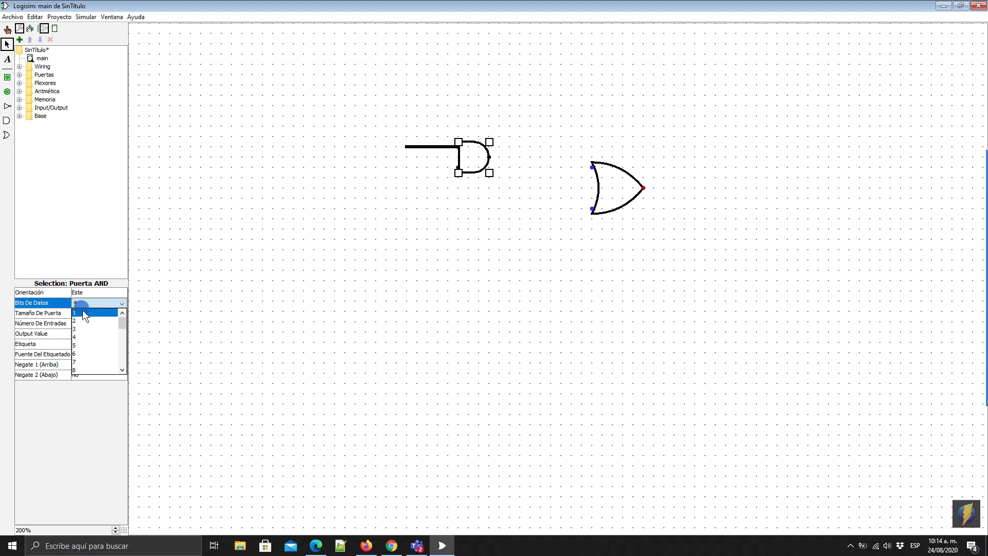
click(82, 311)
click(407, 221)
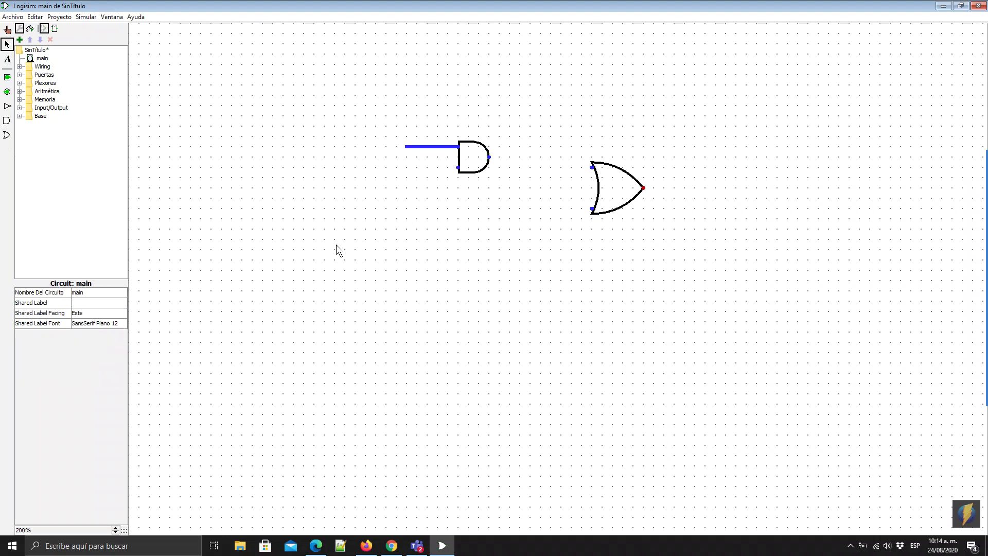
- Place an input pin to the left of the AND gate's upper input wire and label it X
click(7, 77)
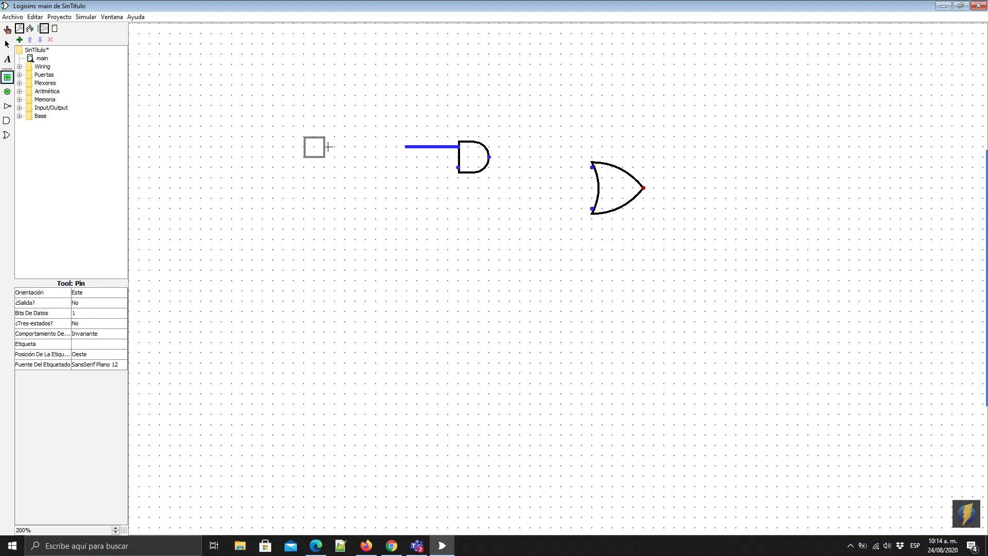
click(319, 147)
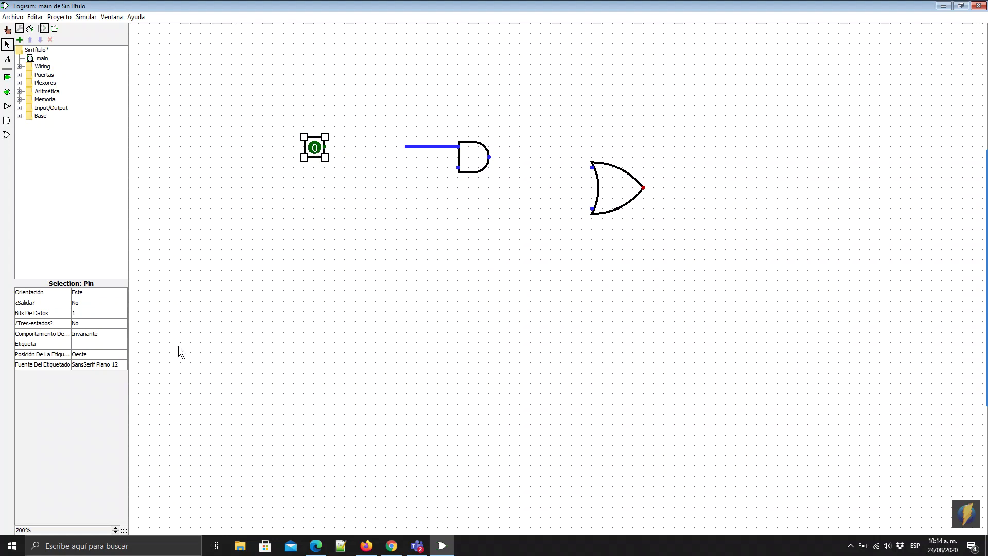
click(79, 345)
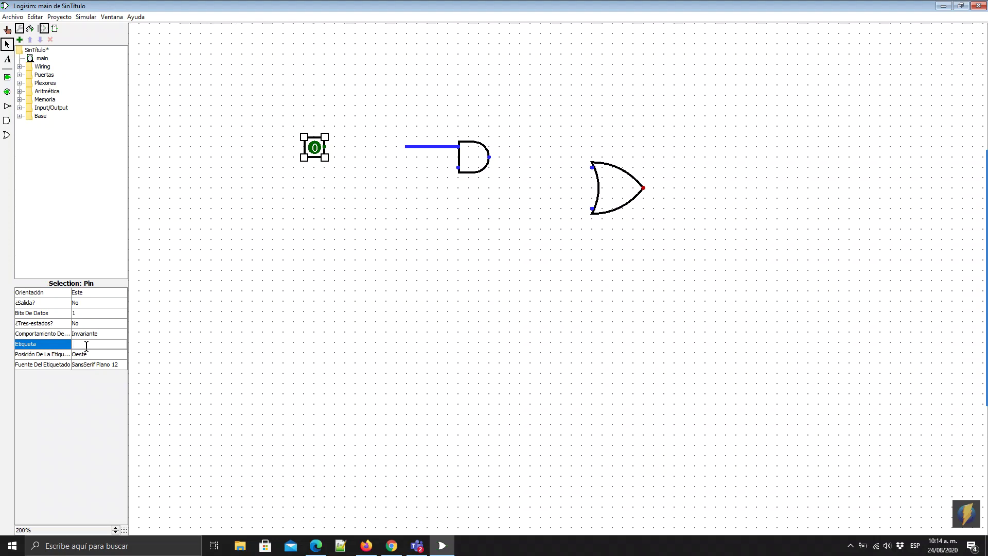
key(Return)
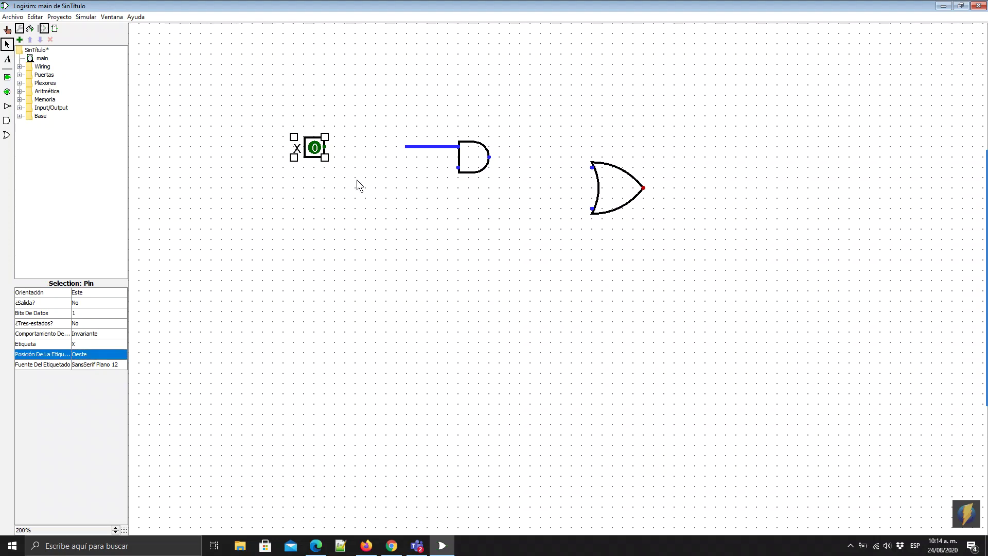
click(296, 173)
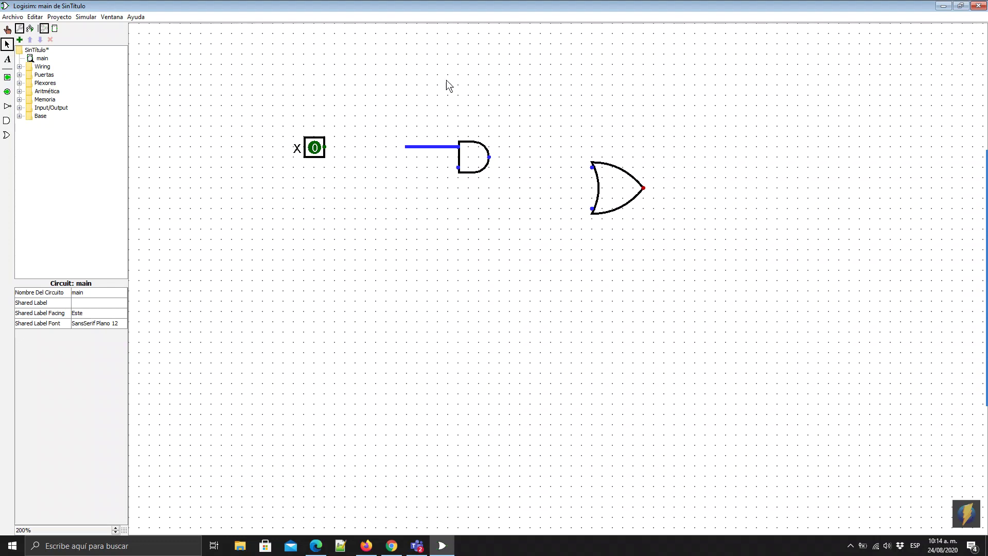
- Set the X pin's label position to Norte and wire the pin to the AND gate's upper input wire
click(313, 146)
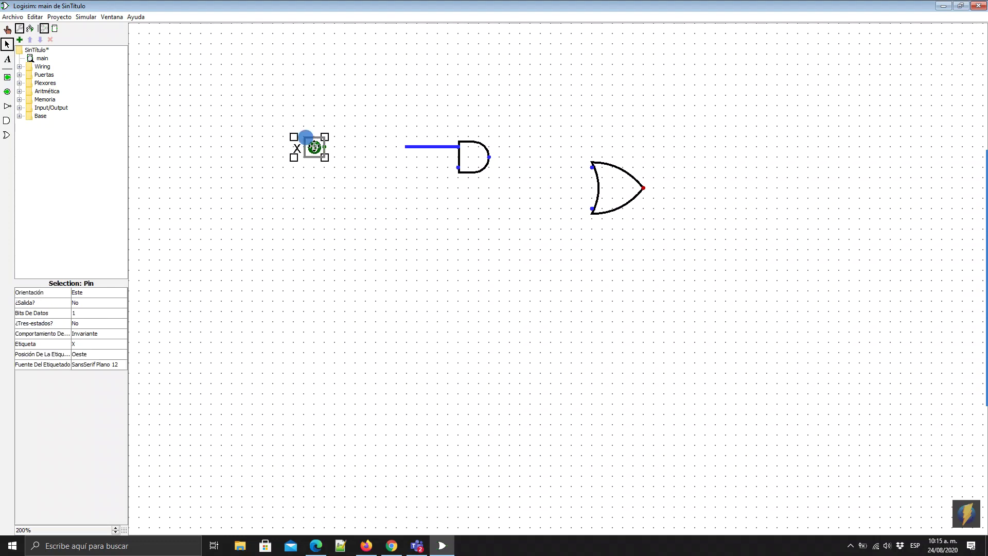
click(78, 359)
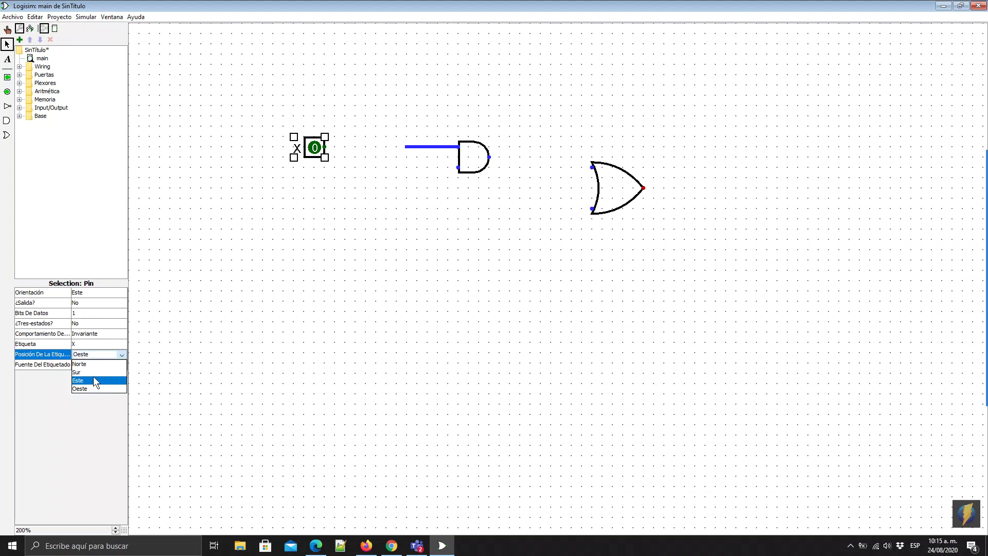
click(83, 361)
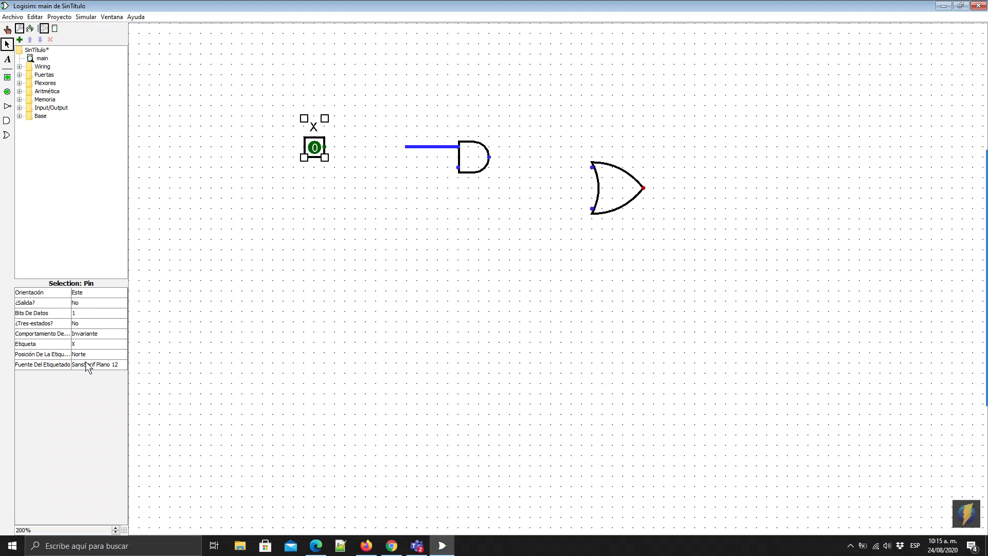
click(325, 147)
drag(324, 146, 405, 148)
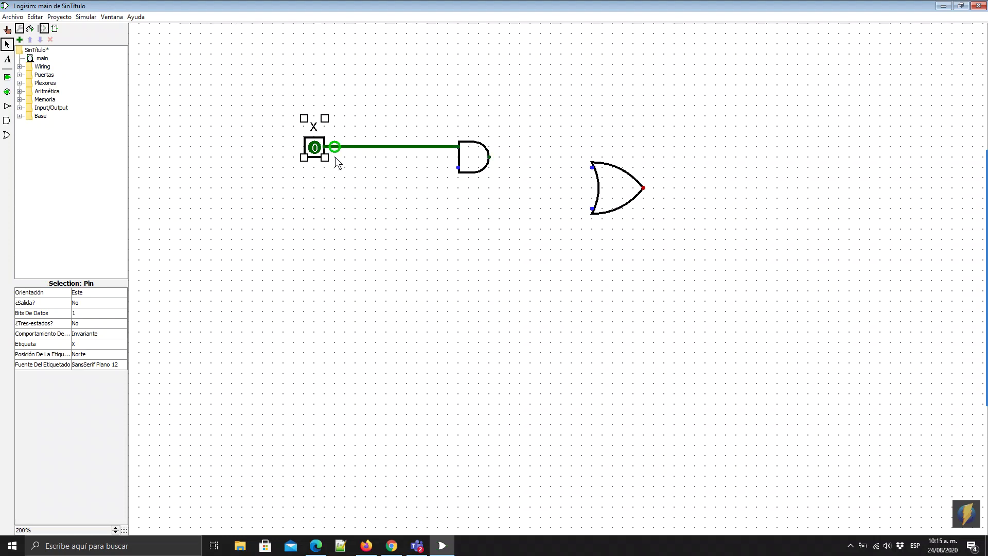
click(375, 202)
- Duplicate the X input pin and the AND gate, placing each copy directly below its original
click(318, 151)
drag(322, 155, 314, 242)
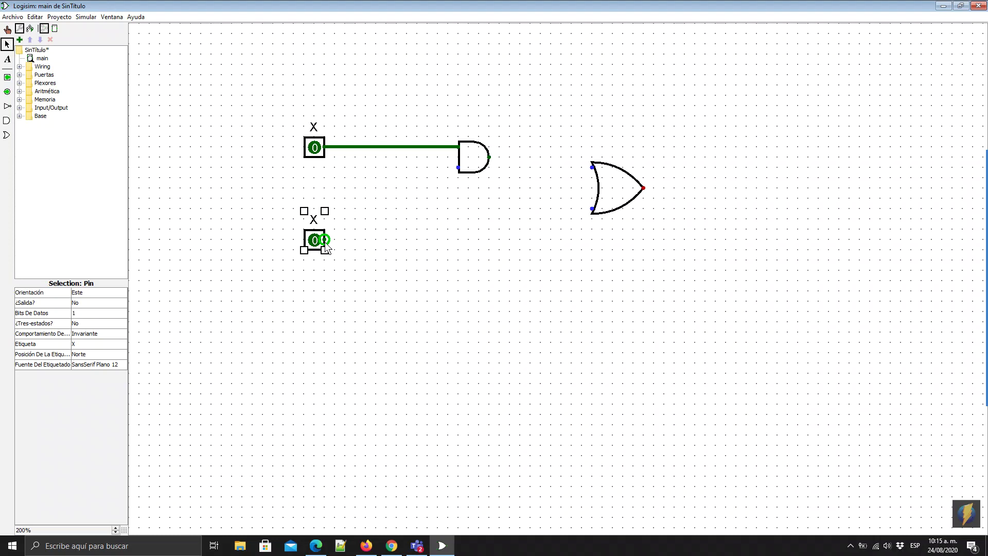
click(479, 164)
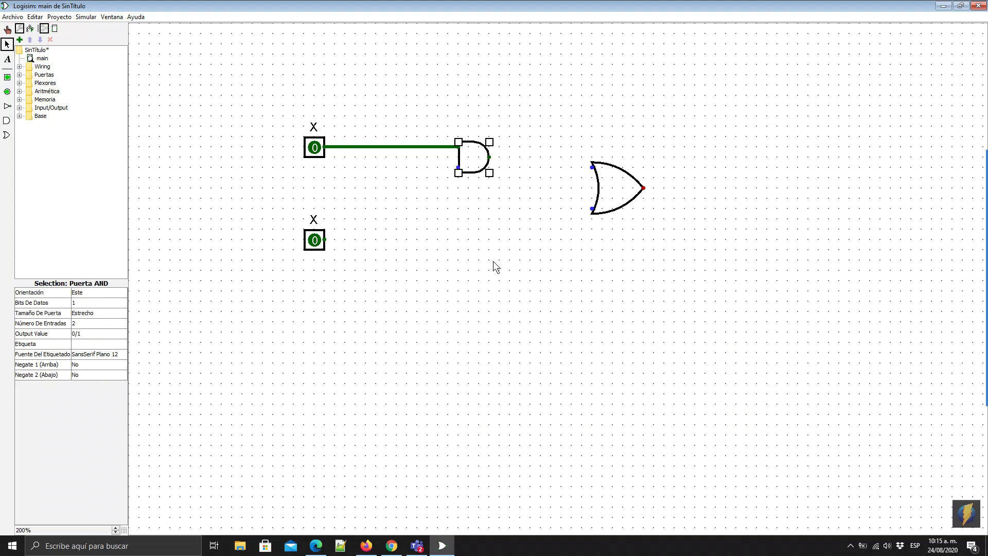
key(ctrl+d)
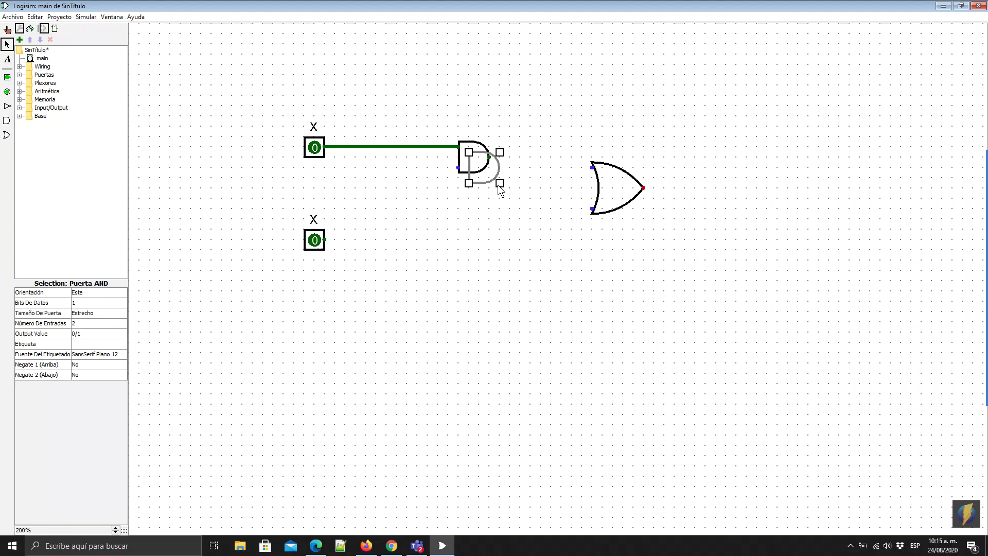
drag(489, 171, 478, 254)
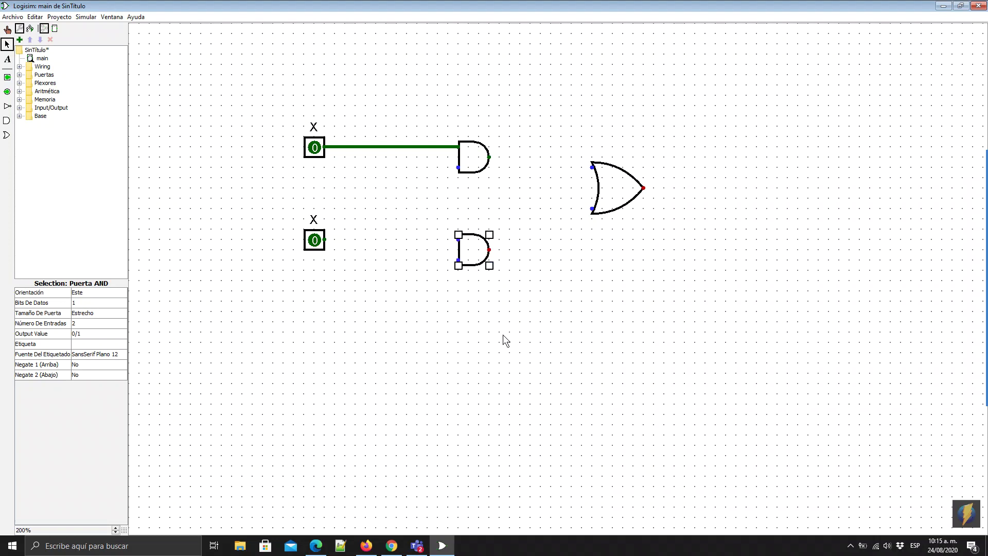
- Wire the lower pin straight to the lower AND gate's lower input, and move the OR gate midway between the AND gates' heights
drag(323, 240, 458, 260)
drag(618, 182, 608, 203)
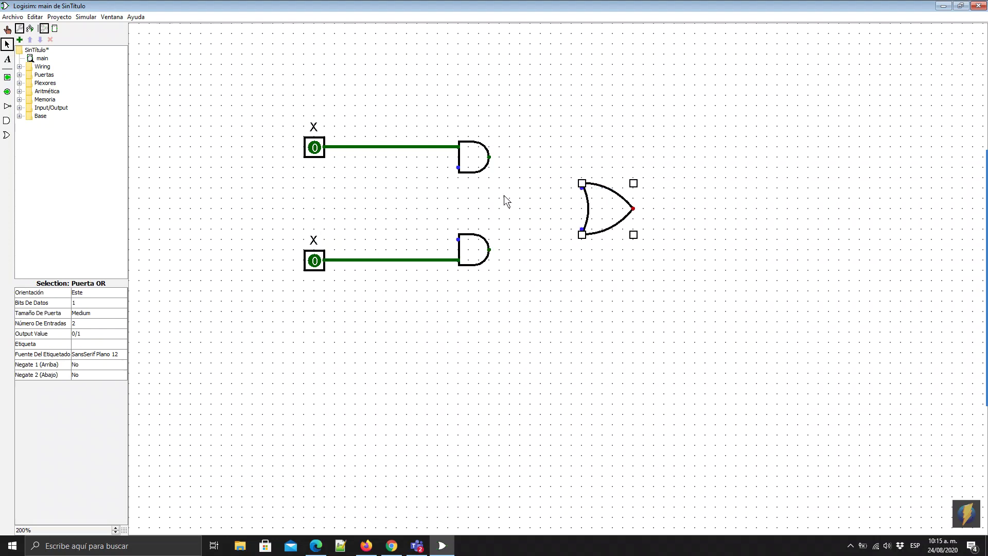
- Place a NOT gate before the upper AND gate's lower input, wiring its output there and its input to the lower pin's wire
click(465, 158)
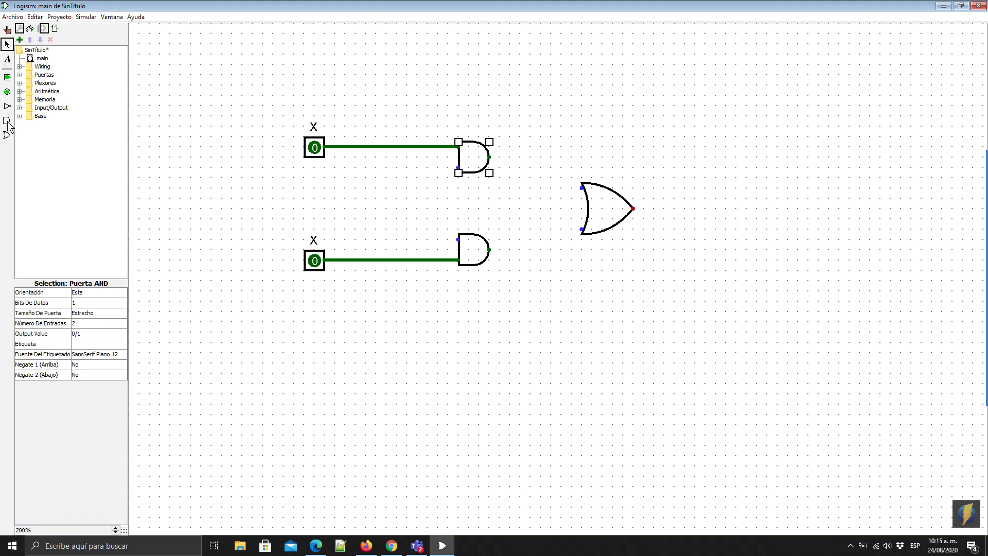
click(7, 105)
click(412, 167)
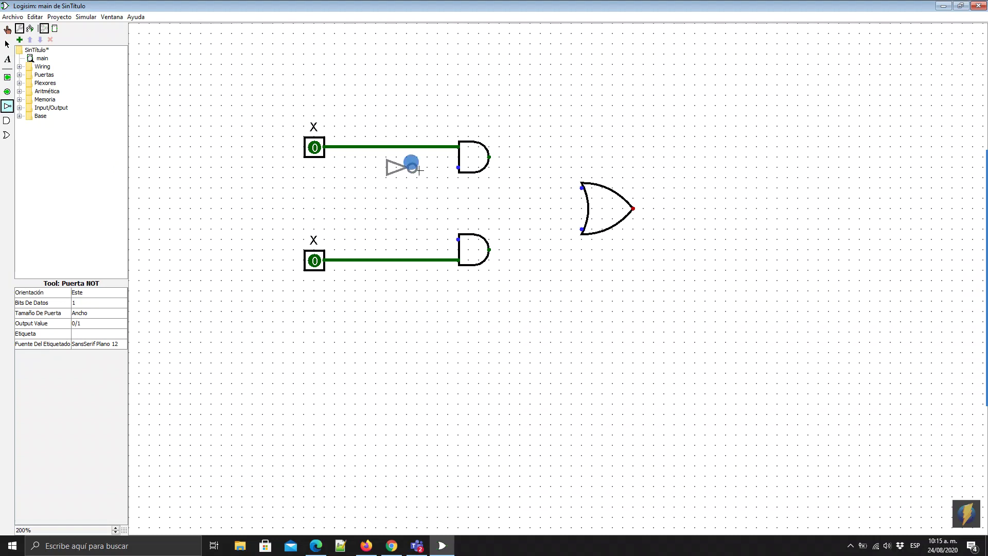
drag(411, 168, 457, 168)
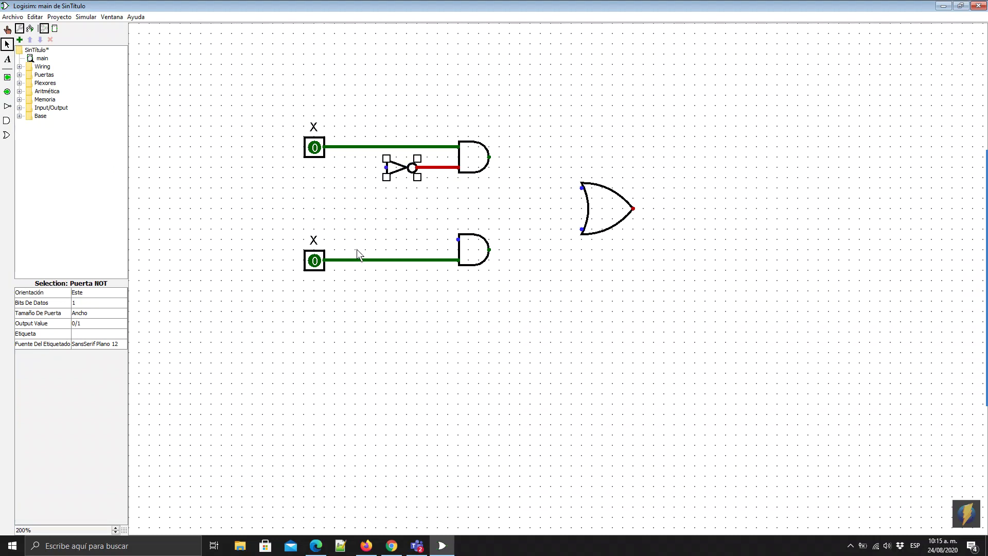
drag(387, 168, 366, 260)
click(389, 362)
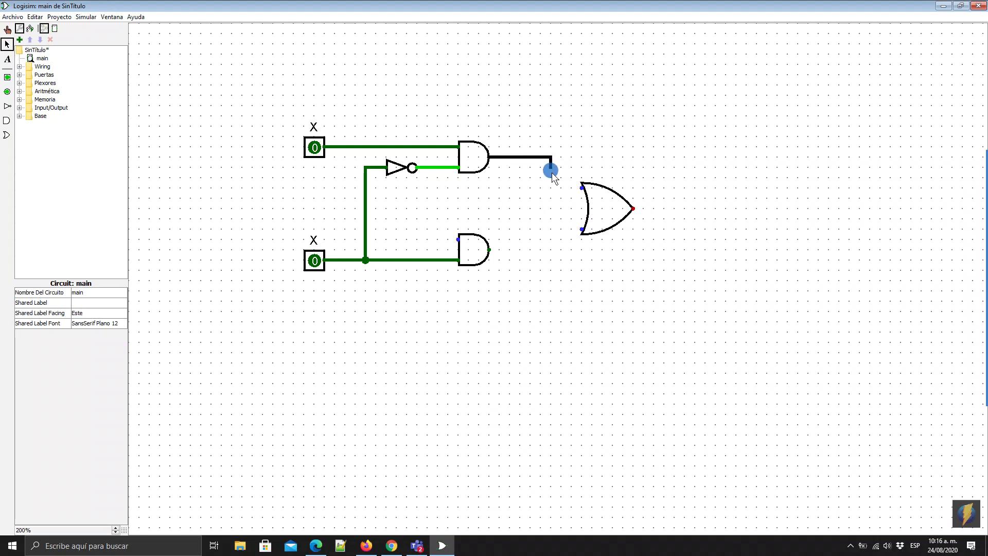
- Connect the outputs of the upper and lower AND gates to the OR gate's corresponding inputs
drag(558, 184, 562, 184)
mouse_move(488, 249)
mouse_down()
mouse_move(554, 227)
mouse_move(579, 229)
mouse_up()
- Place an output pin wired to the OR gate's output, and move the NOT gate closer to the upper AND gate
click(6, 93)
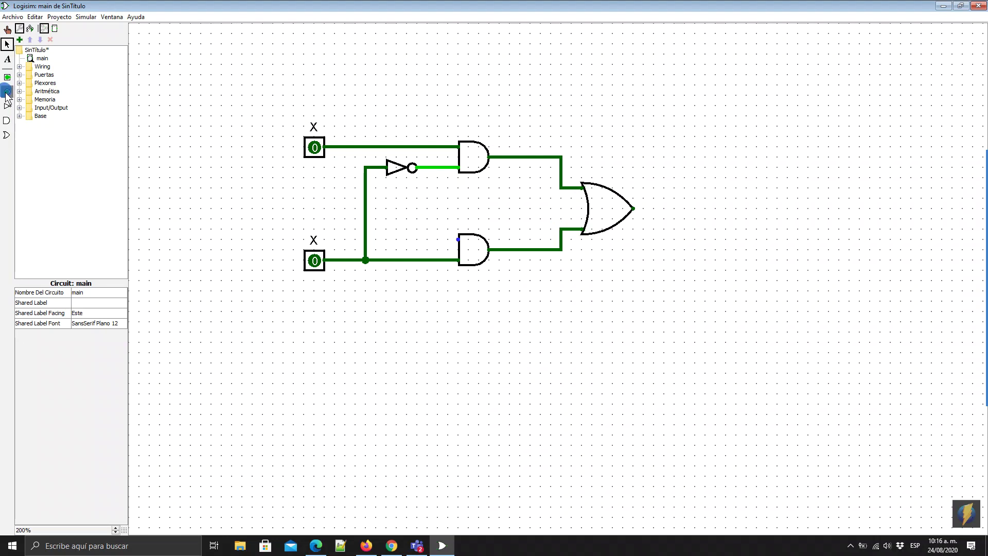
click(684, 209)
drag(633, 209, 689, 209)
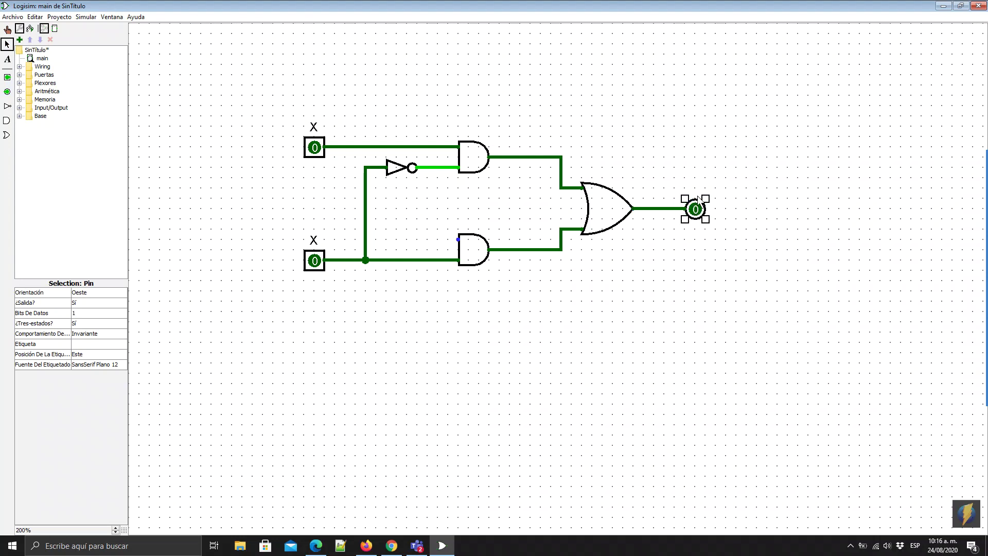
click(651, 254)
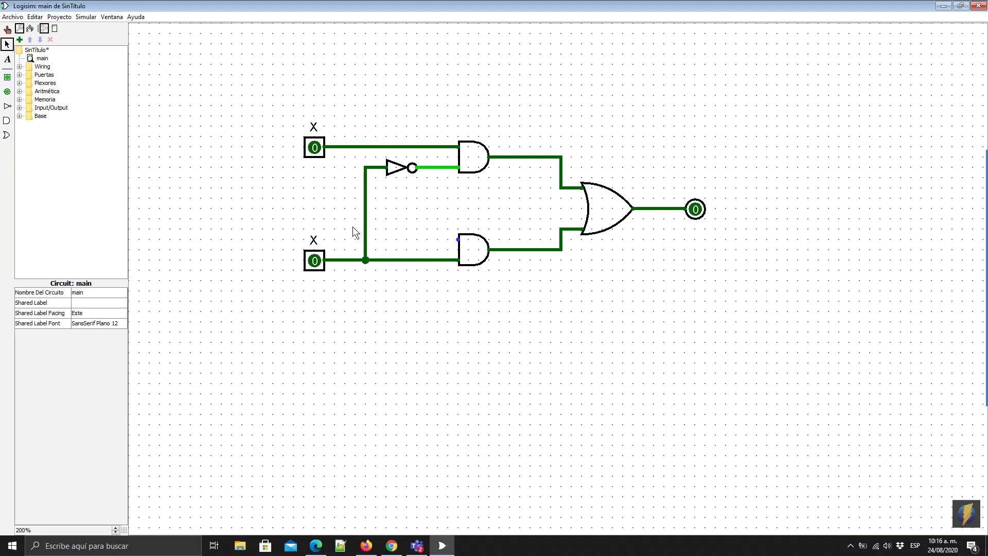
drag(395, 163, 423, 163)
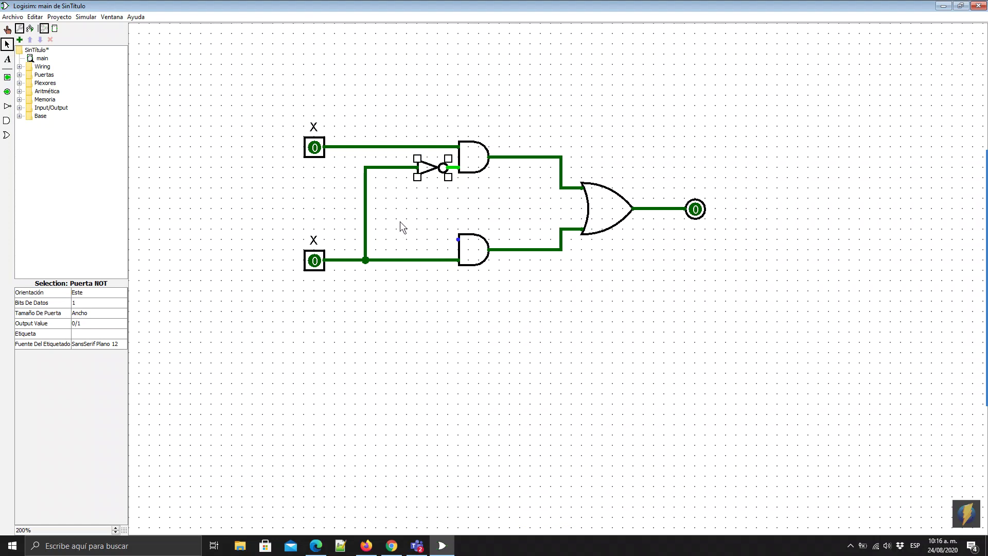
- Negate the lower AND gate's upper input and connect it to the upper X pin's wire
click(478, 255)
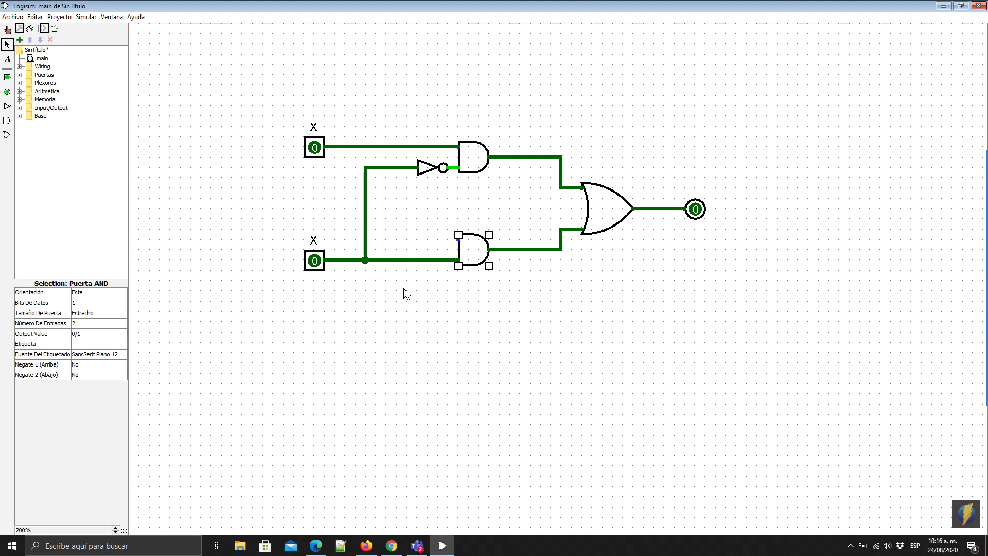
click(88, 365)
click(89, 374)
click(485, 273)
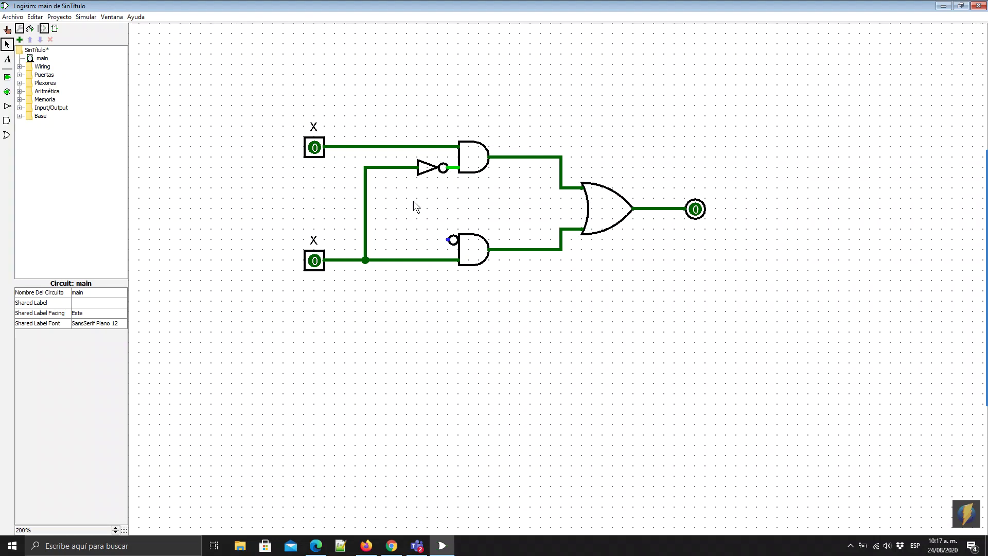
drag(448, 239, 385, 147)
- Change the lower input pin's label to Y
click(8, 30)
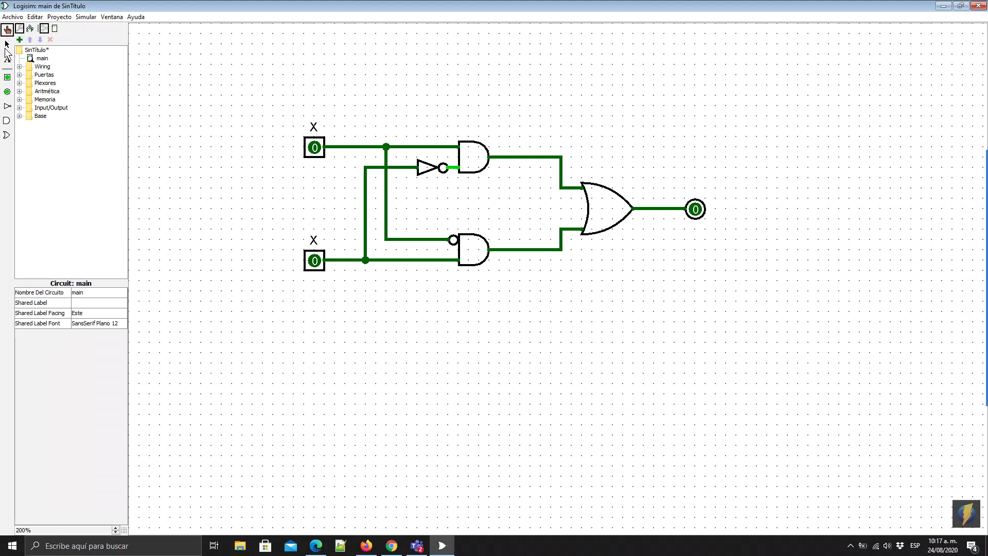
click(6, 43)
click(317, 263)
click(78, 343)
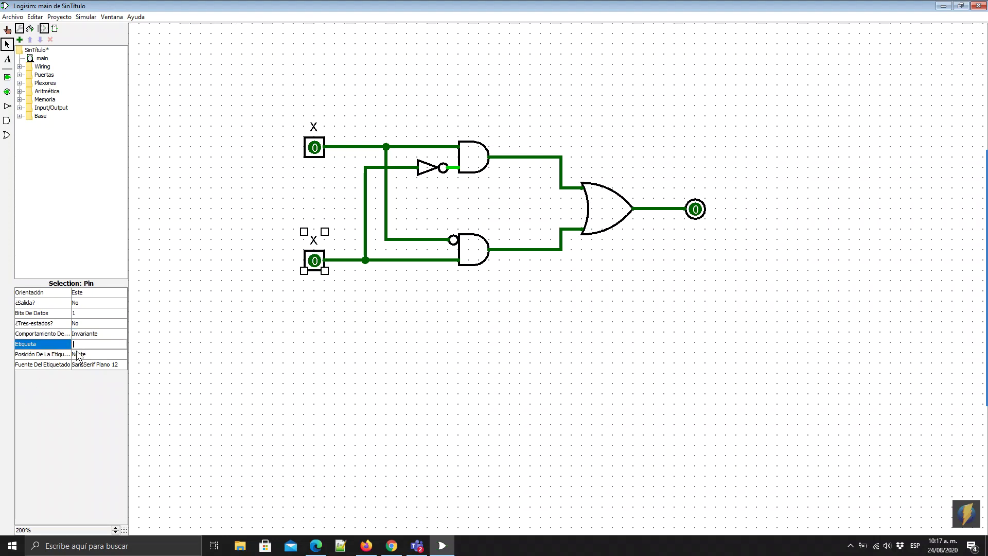
click(78, 354)
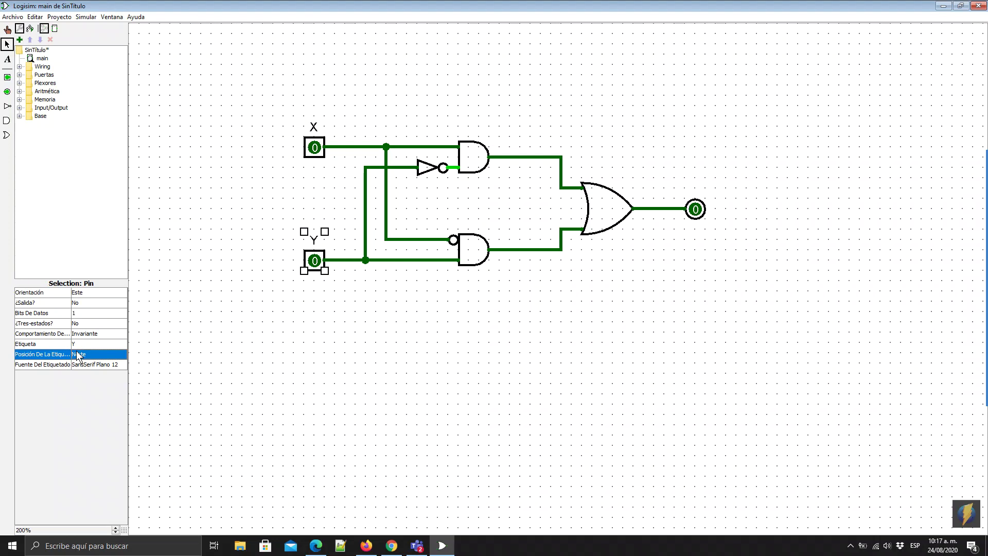
click(323, 340)
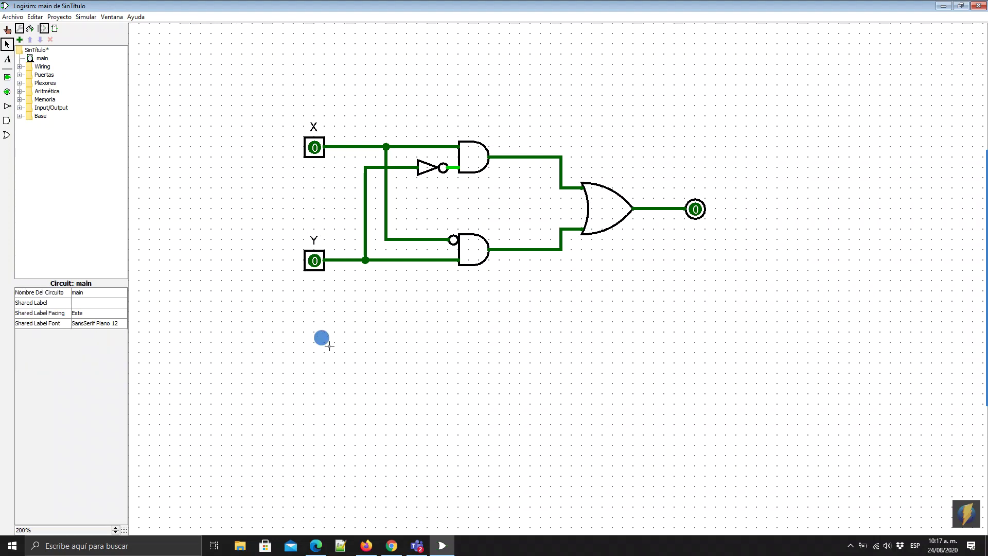
- Label the output pin after the OR gate XOR
click(697, 212)
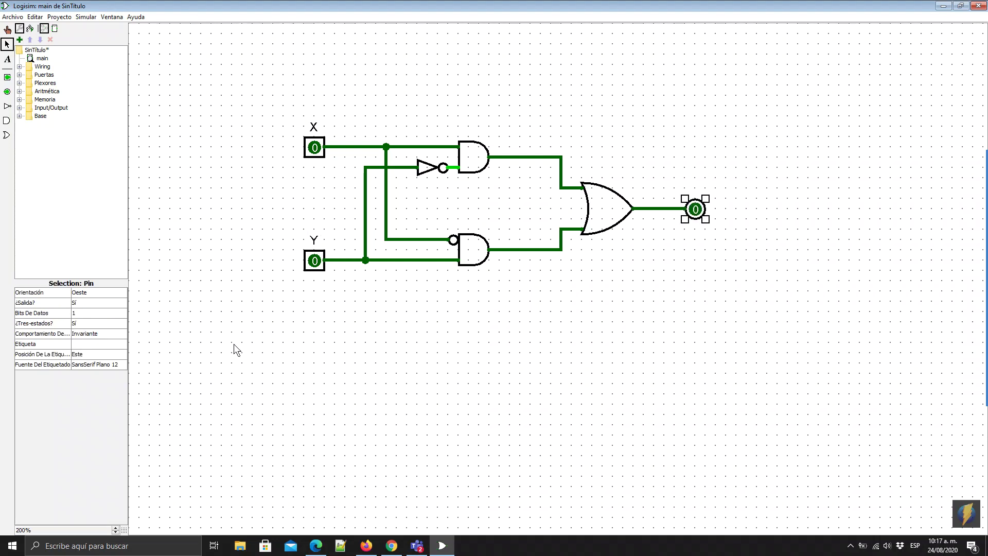
click(84, 344)
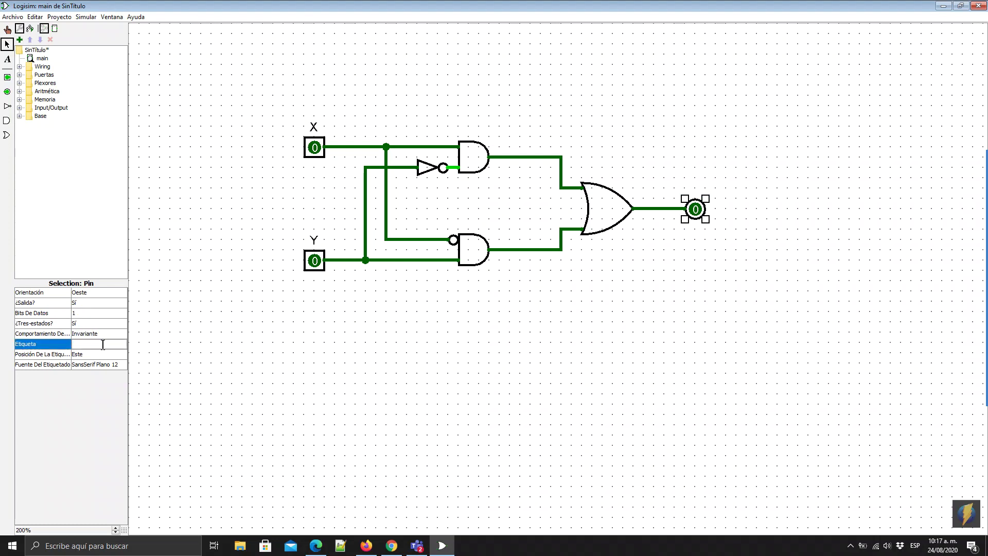
text(XO)
key(Return)
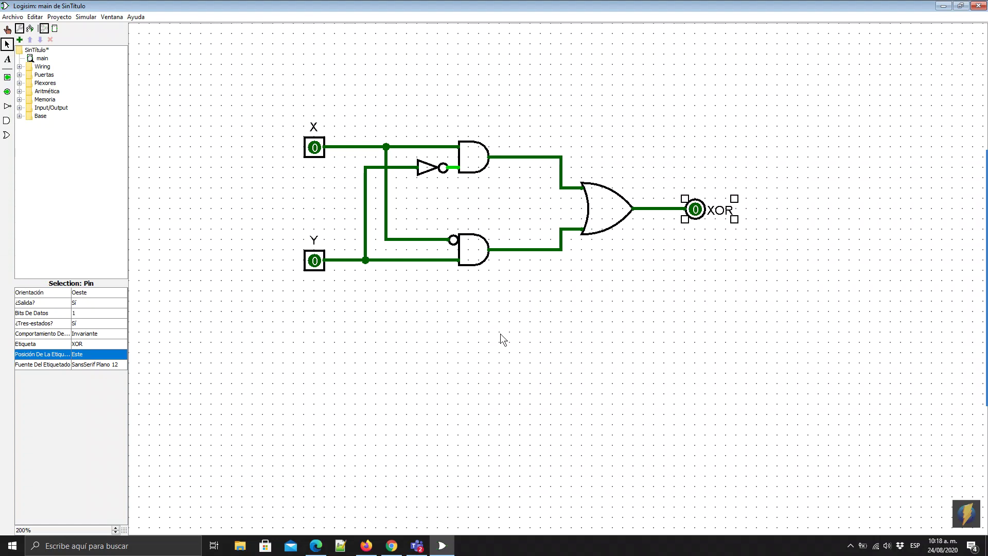
- Test the circuit by toggling the inputs so X and Y are 1 and 0, 1 and 1, 0 and 1, and 0 and 0
click(7, 30)
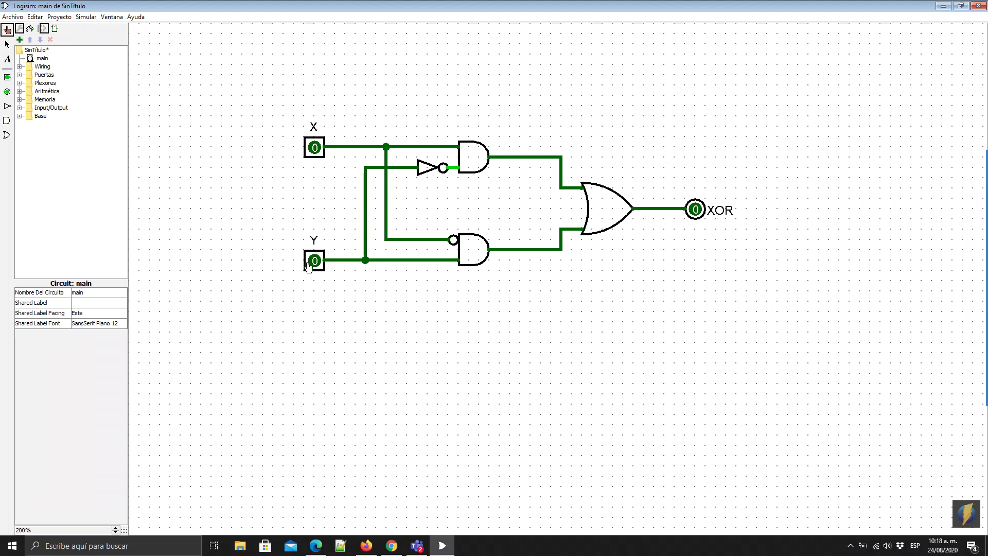
click(315, 147)
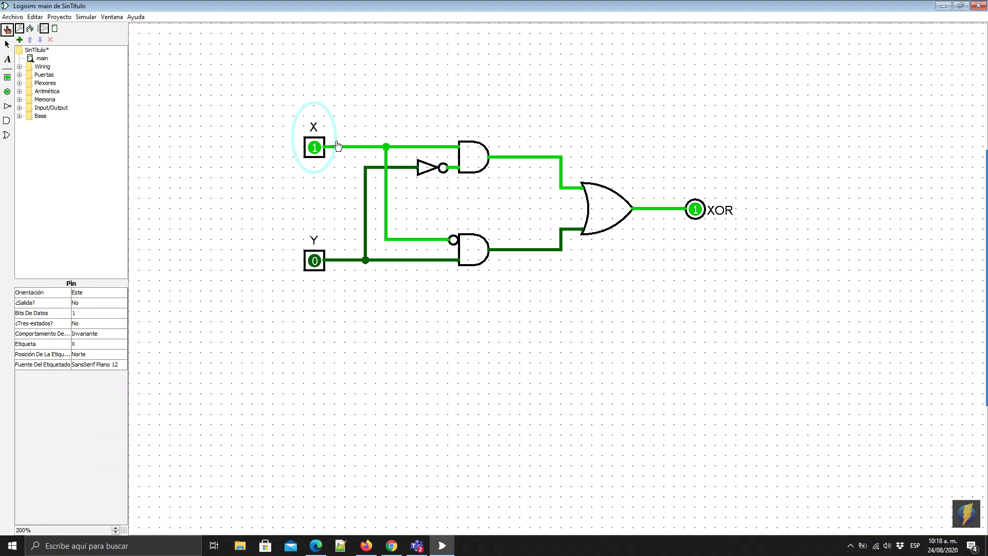
click(314, 261)
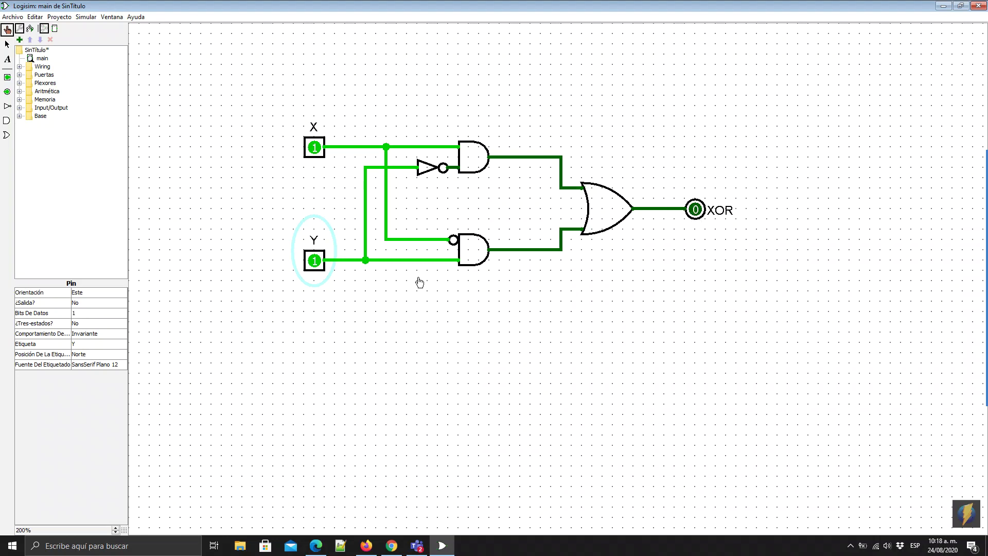
click(316, 148)
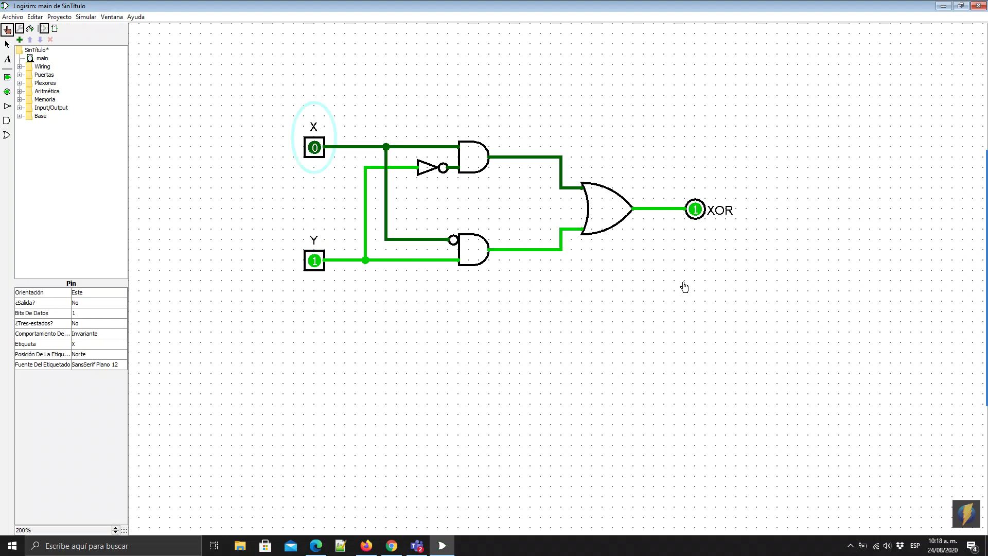
click(314, 264)
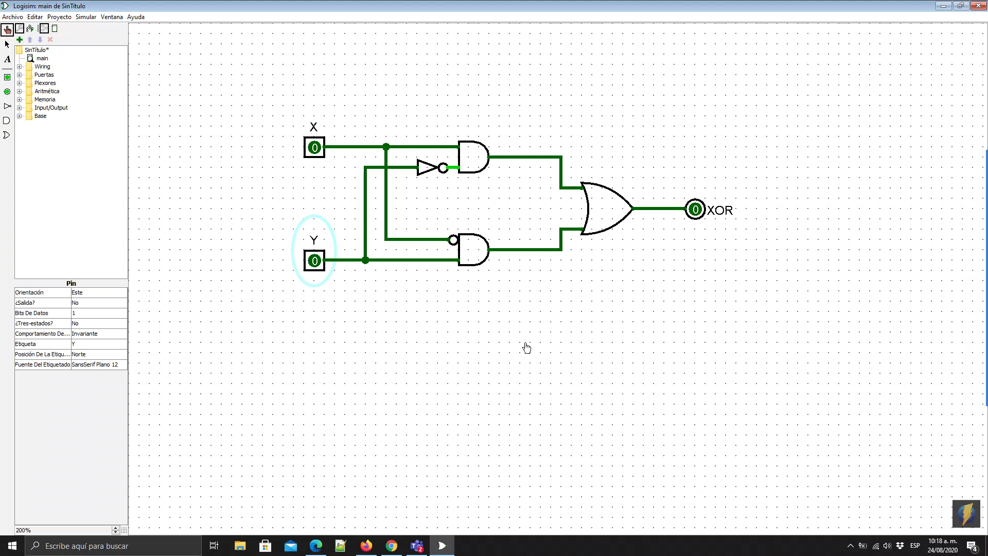
click(6, 45)
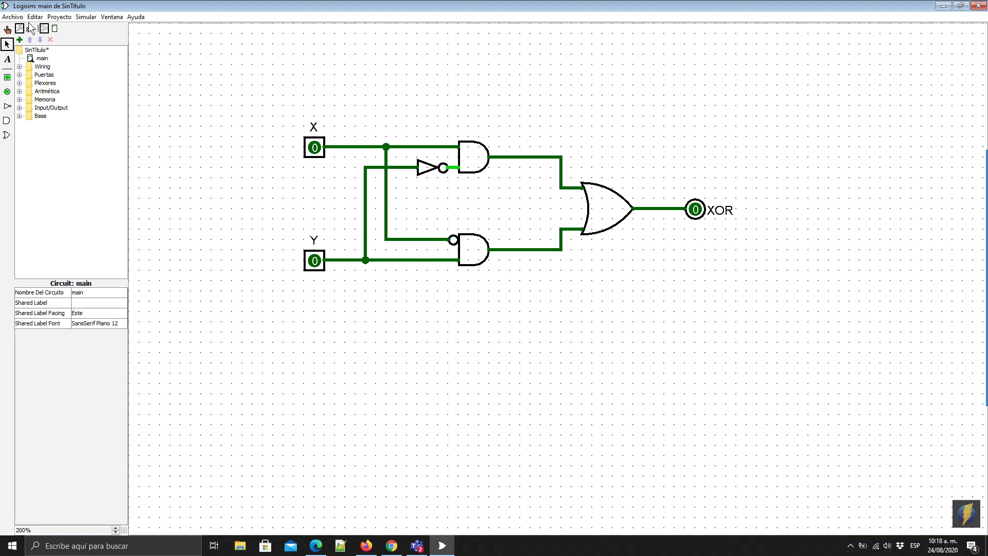
- Save the project under the file name xor in the prueba folder
right_click(41, 53)
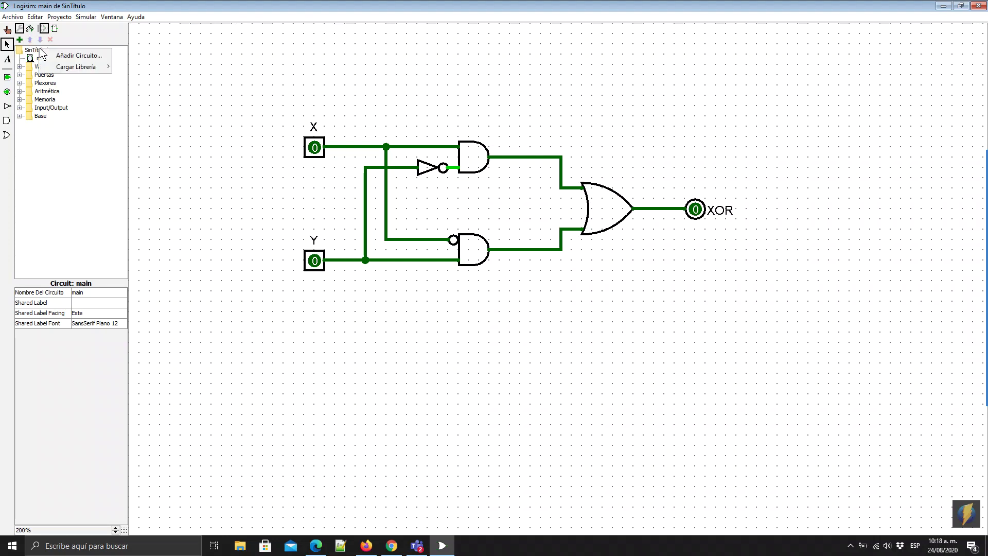
click(55, 124)
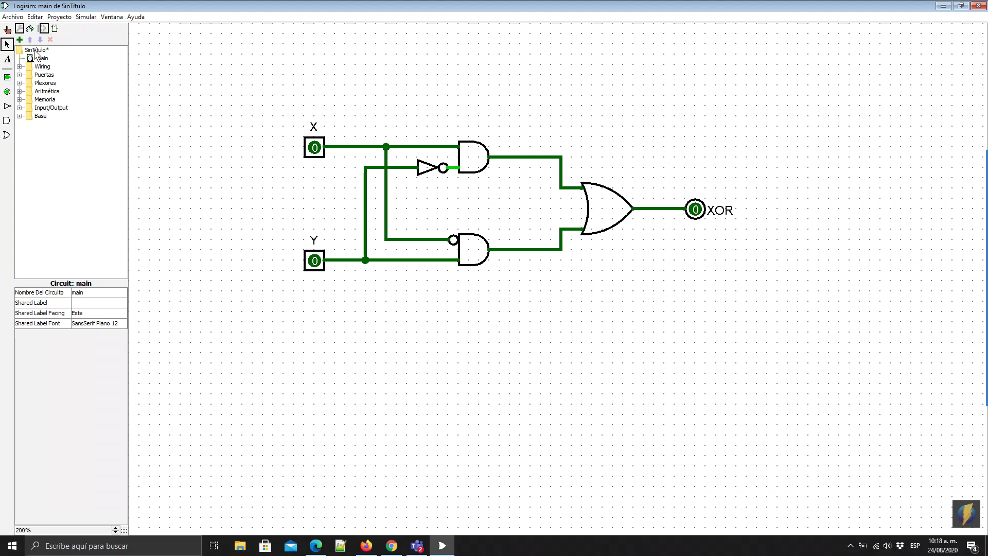
click(12, 16)
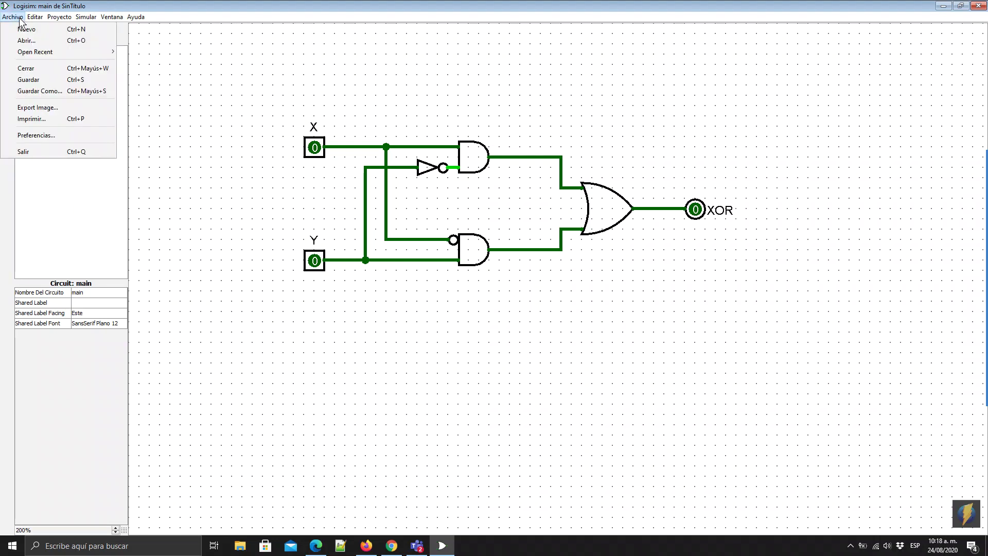
click(51, 91)
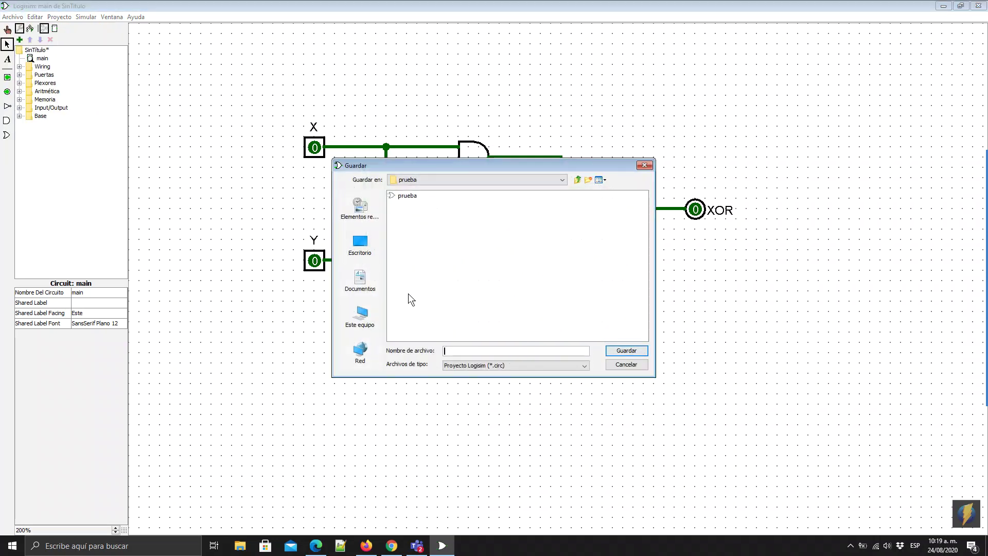
text(xor)
key(Return)
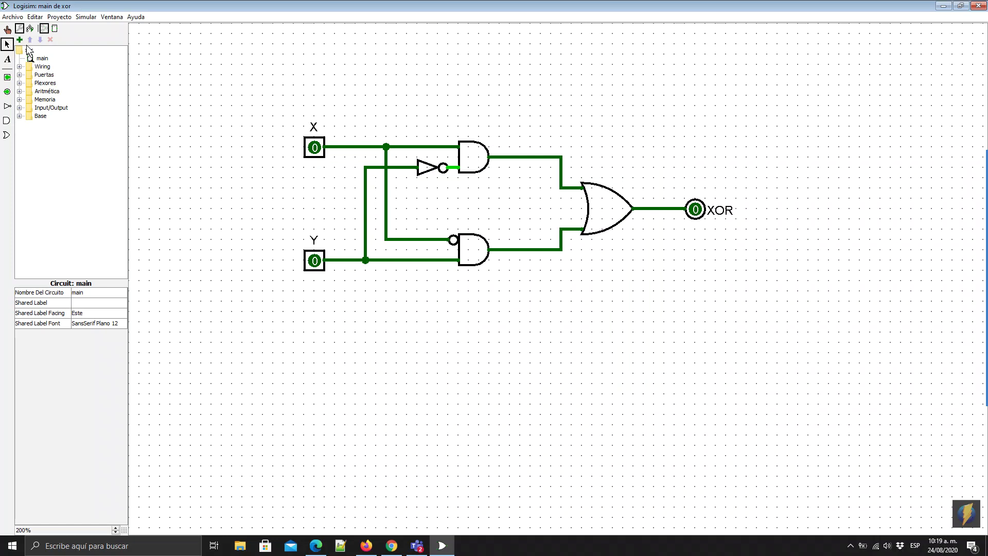
- Add a new circuit named xor1 to the xor project
click(62, 71)
right_click(29, 51)
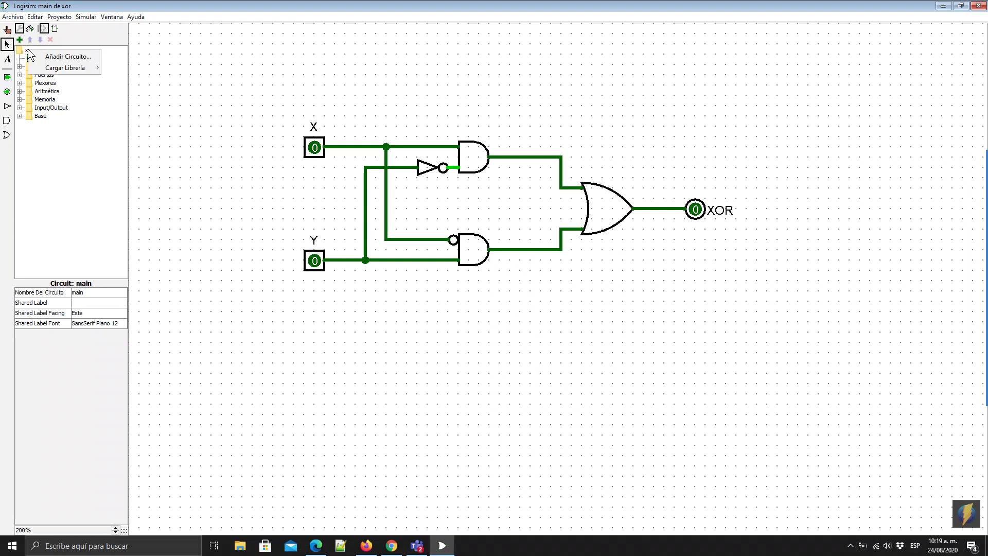
click(48, 55)
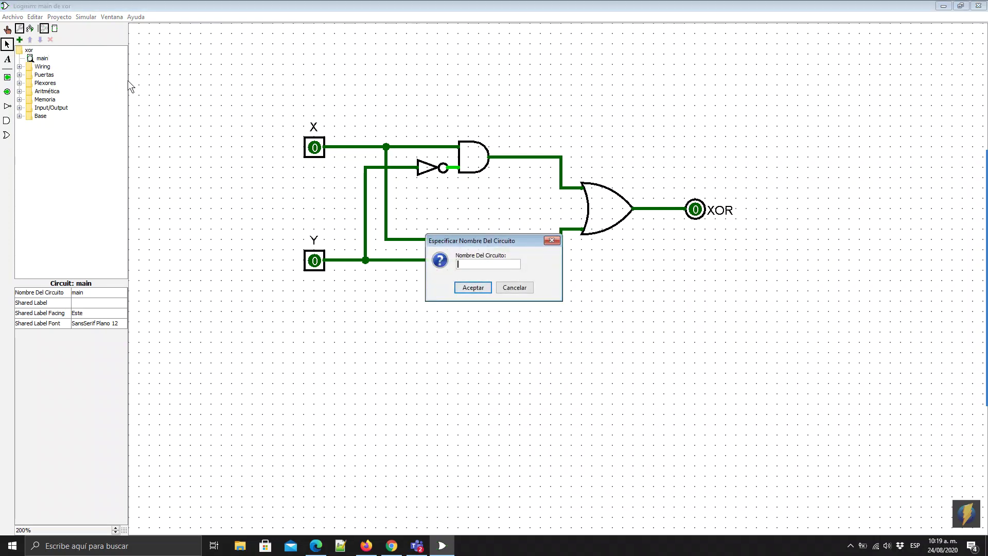
text(xor 1)
key(Return)
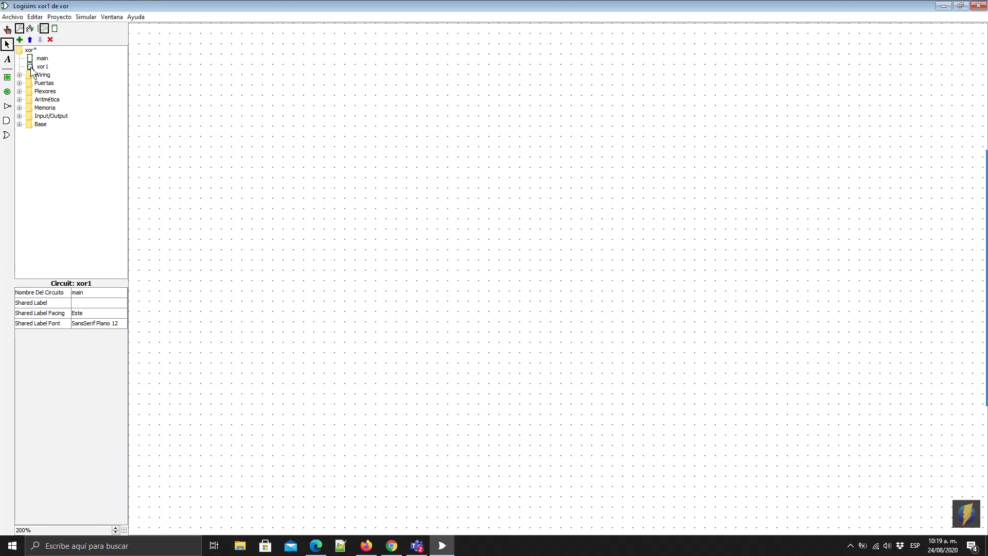
- Move the complete gate circuit with its pins and wires from main into the xor1 circuit by cutting and pasting
double_click(41, 58)
drag(241, 78, 790, 323)
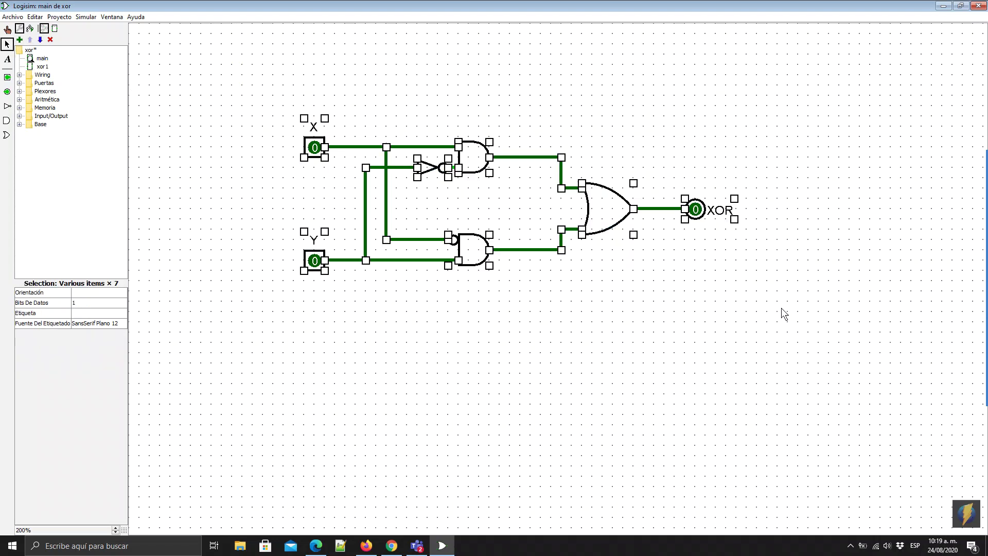
key(ctrl+x)
click(42, 66)
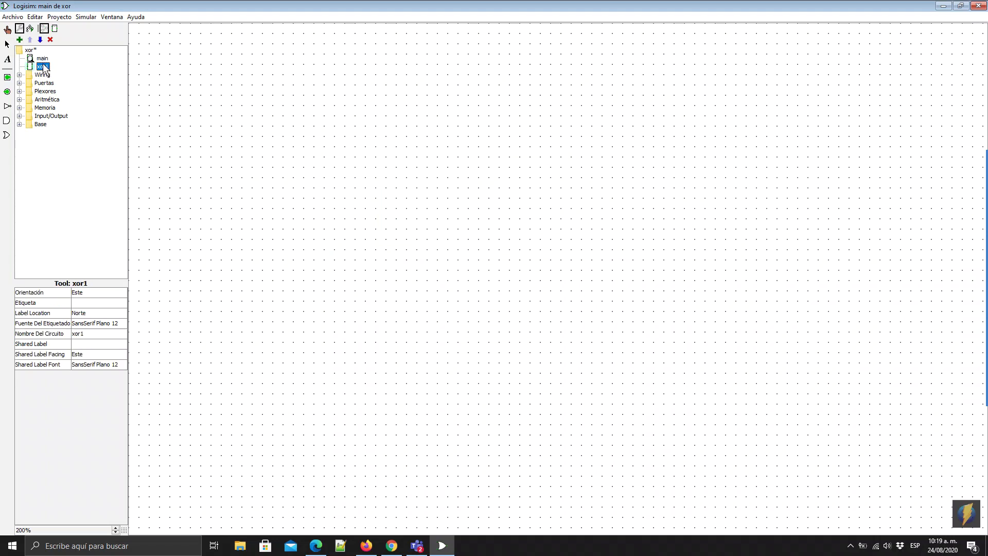
double_click(41, 67)
click(43, 66)
key(ctrl+v)
click(484, 195)
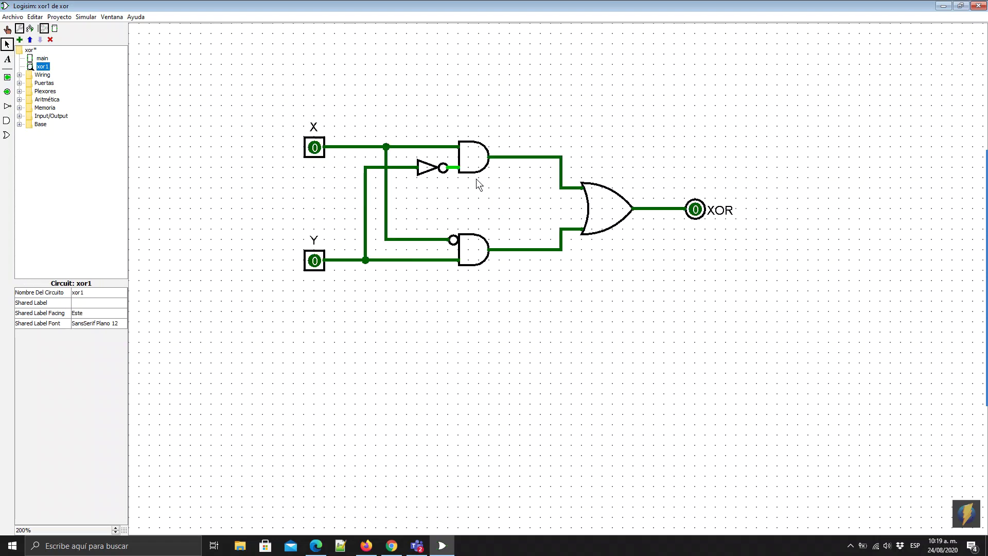
click(190, 175)
- Place the xor1 circuit as a subcircuit block in the empty main circuit
double_click(42, 58)
click(42, 59)
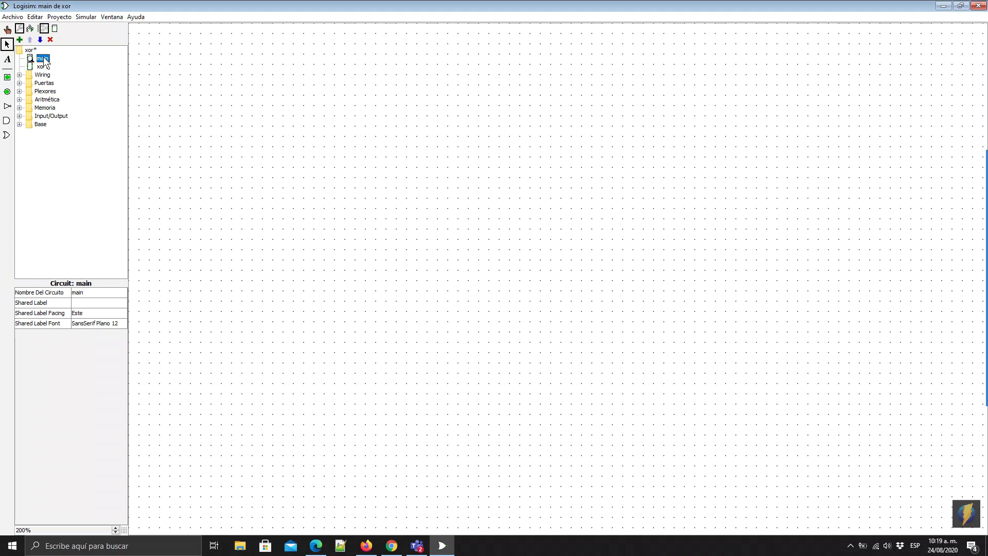
drag(42, 58, 46, 71)
click(43, 68)
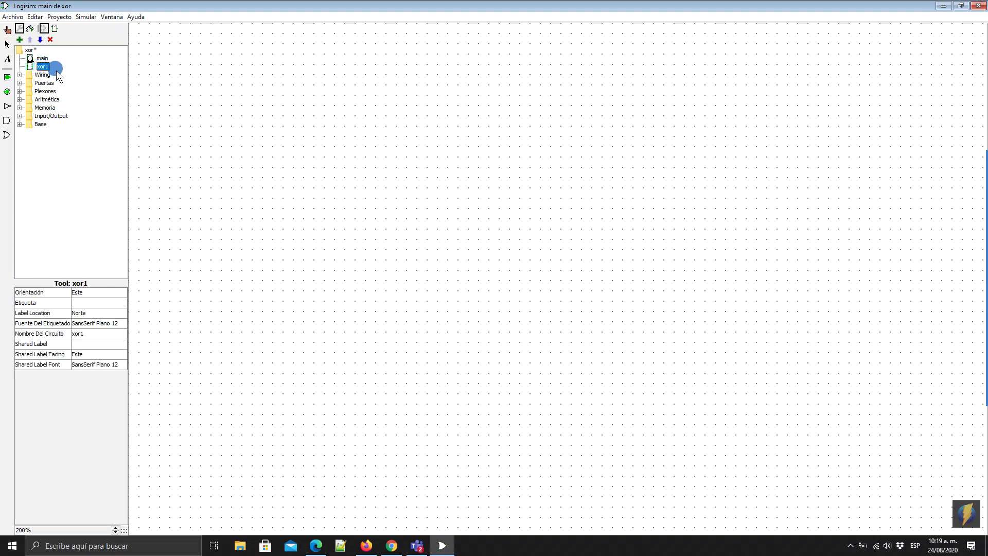
click(381, 189)
click(399, 251)
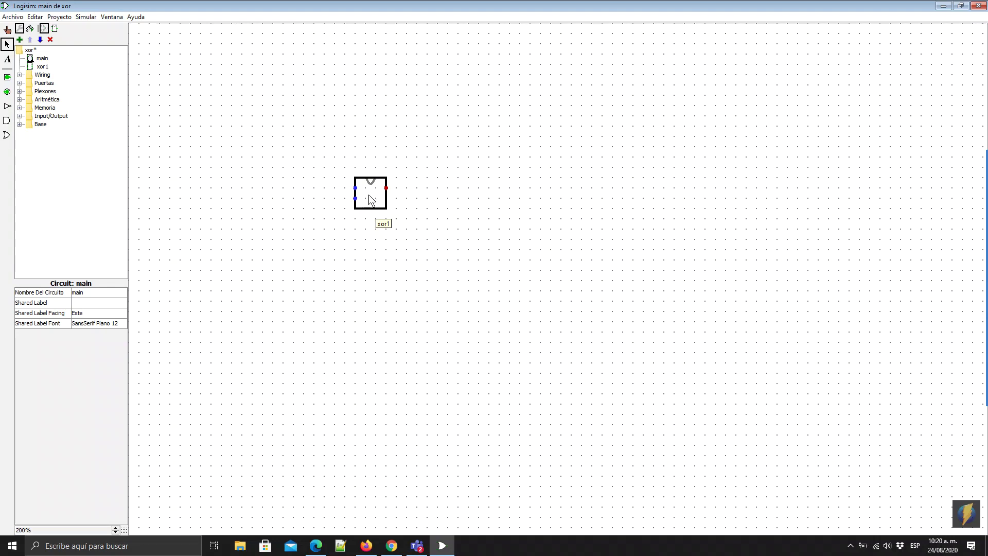
- Place two input pins and one output pin around the xor1 block and wire them to its inputs and output
click(7, 77)
click(283, 168)
click(7, 77)
click(297, 228)
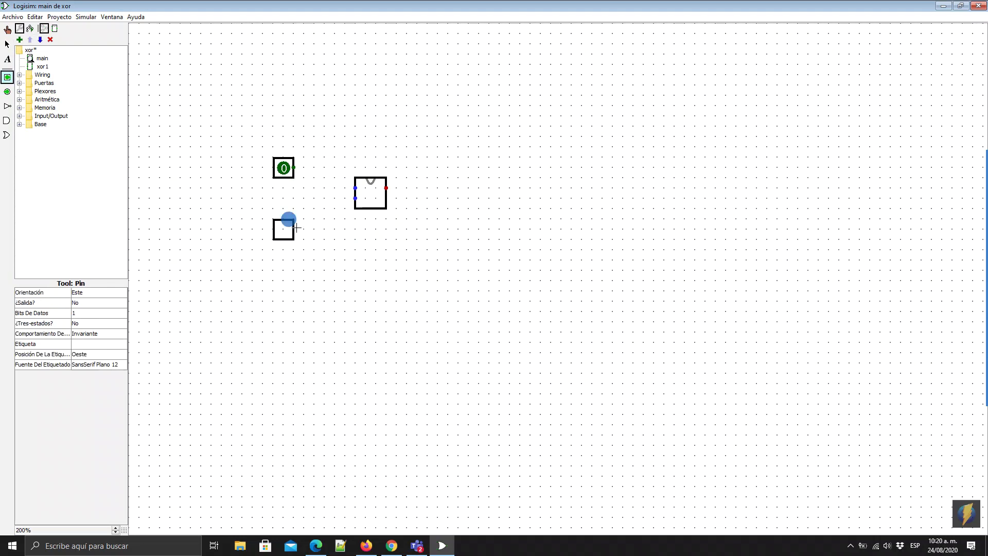
drag(298, 167, 350, 189)
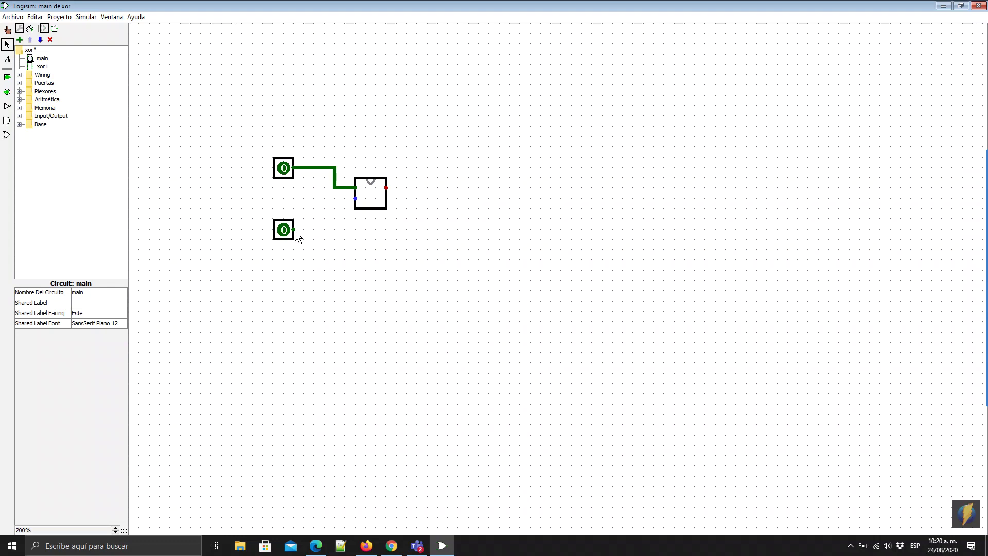
drag(338, 198, 354, 200)
click(7, 92)
click(448, 188)
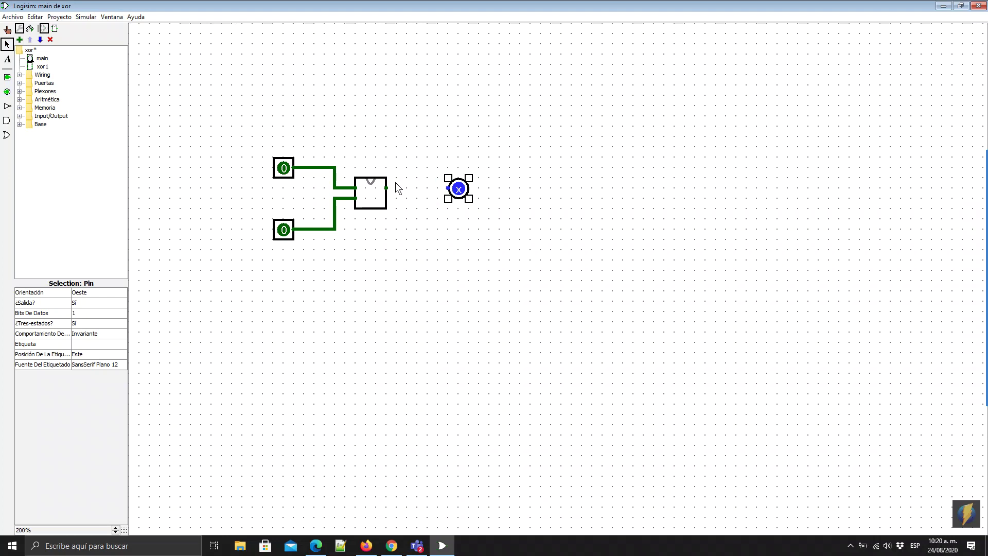
- Test the xor1 block by switching the upper and lower input pins to 1, and the upper one back to 0
click(7, 29)
click(284, 167)
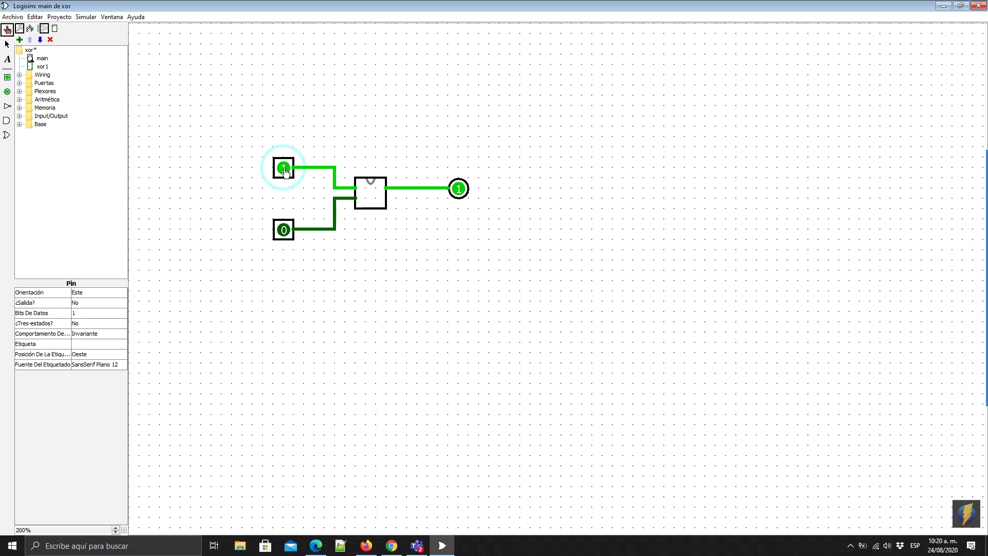
click(290, 235)
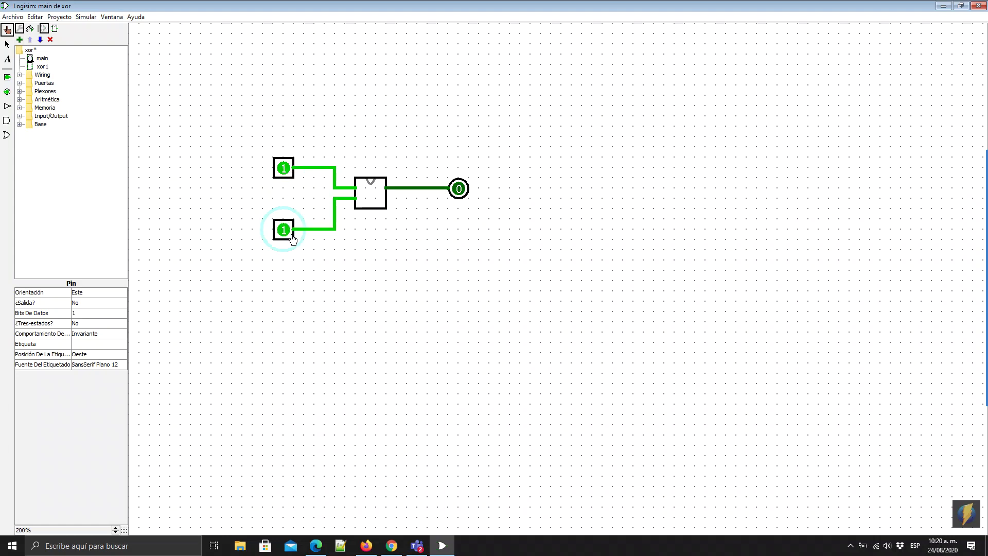
click(284, 170)
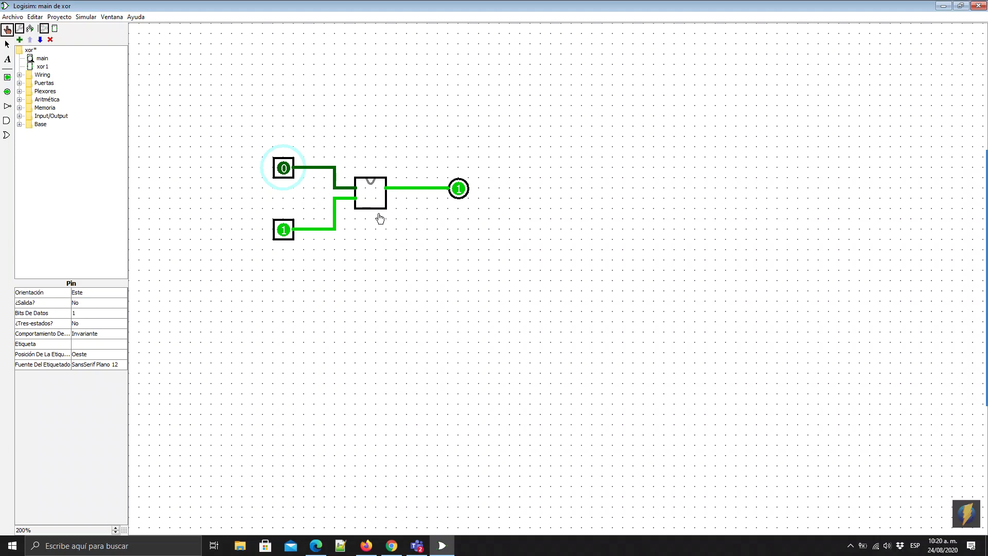
- Check the inner layout of the xor1 circuit, and save the project with main open
double_click(43, 66)
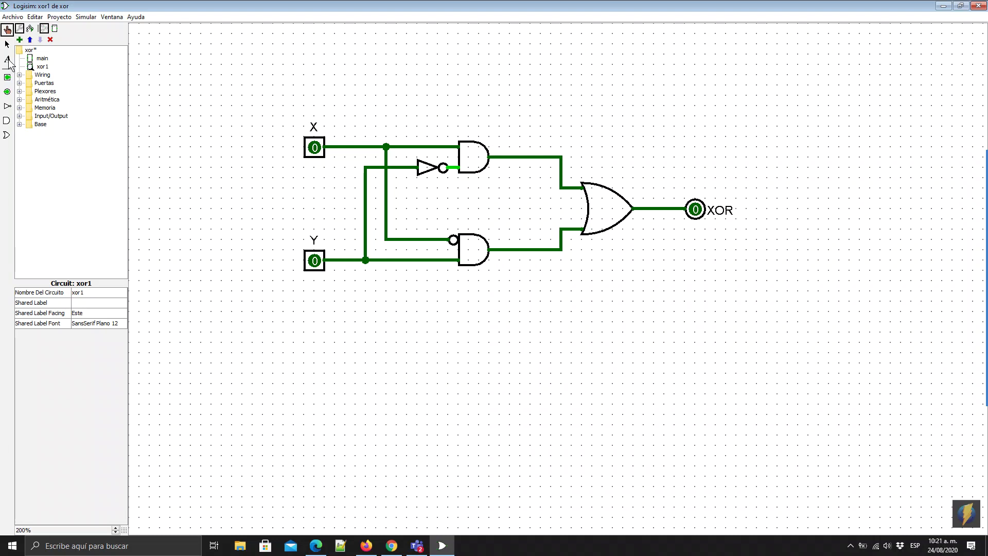
double_click(42, 58)
click(12, 17)
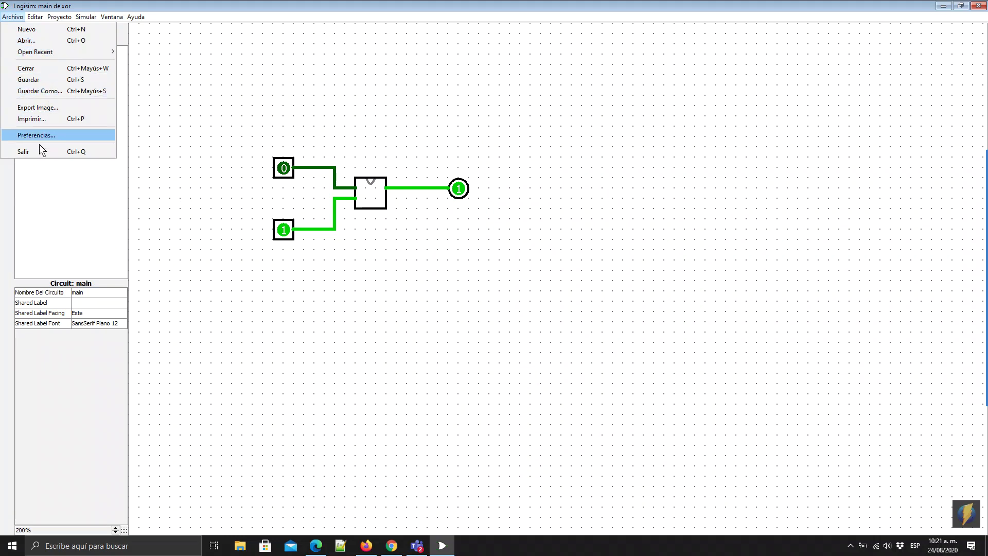
click(38, 79)
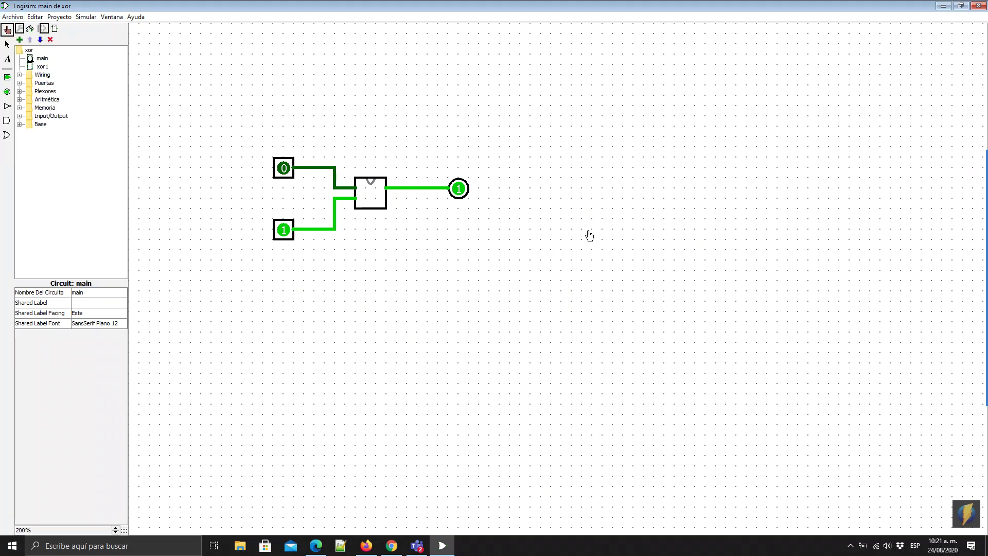